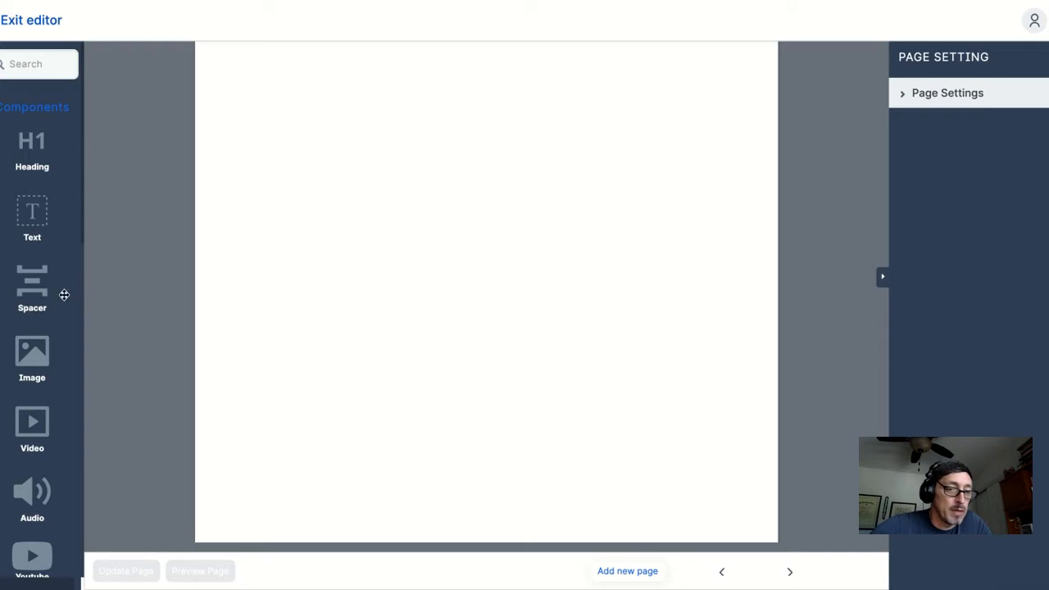
- Upload the orange CLICK HERE button picture as a new image and insert it on the blank page
scroll(31, 355, "down", 1)
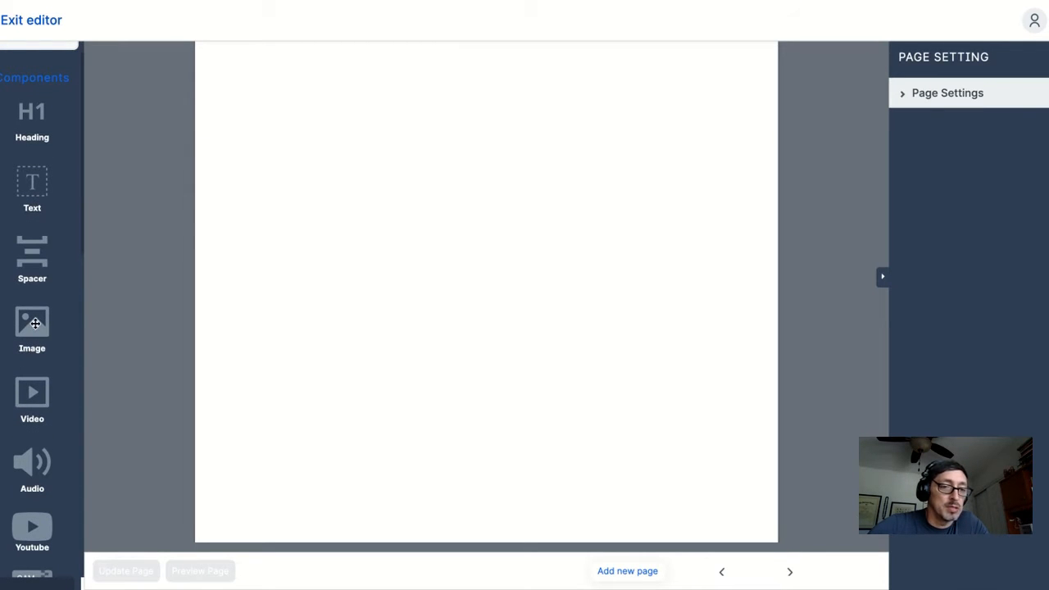
left_click(35, 323)
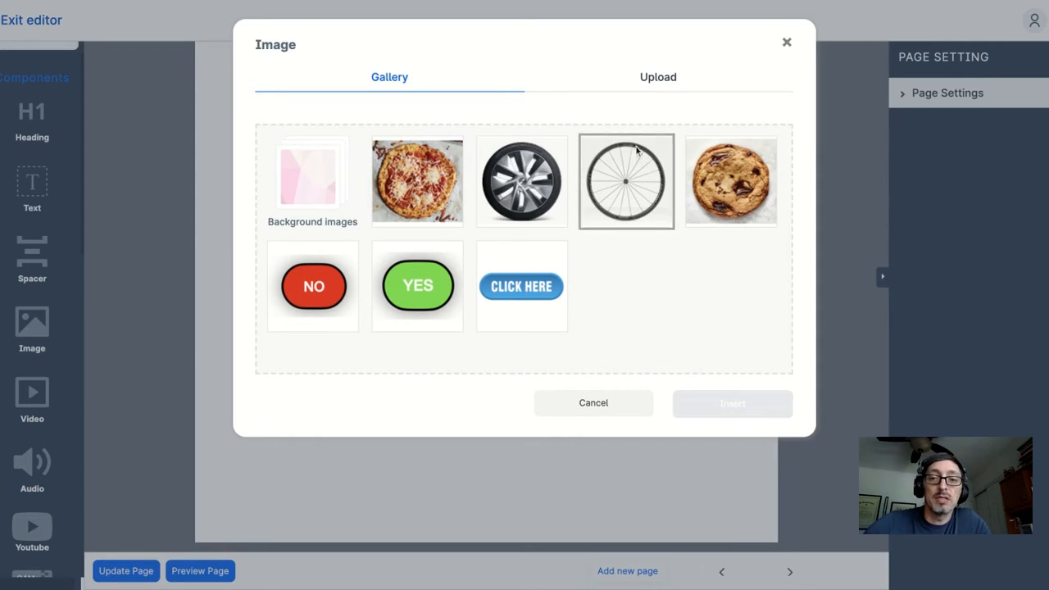
left_click(660, 79)
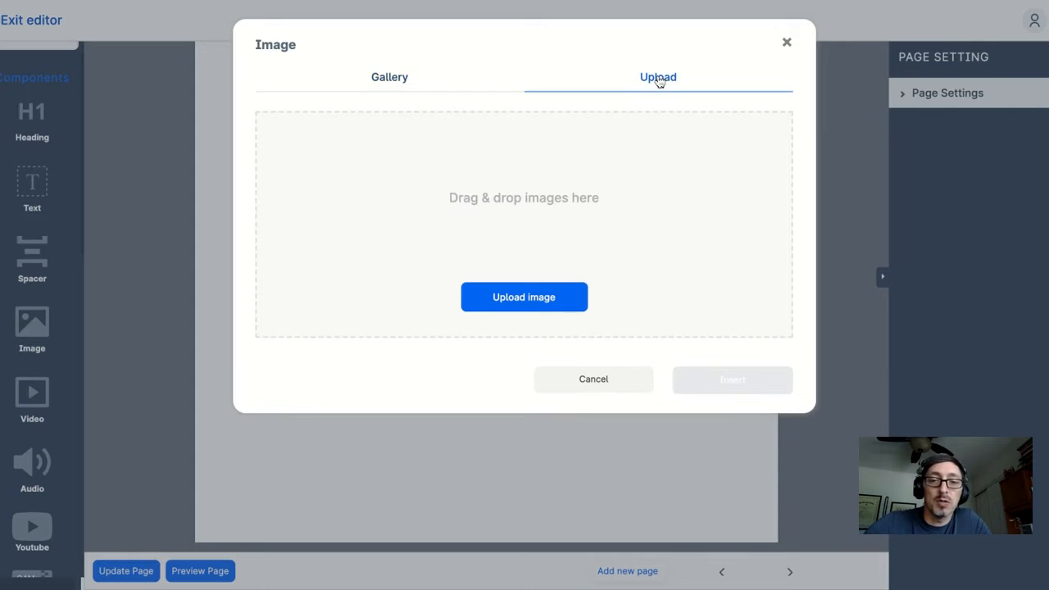
left_click(518, 302)
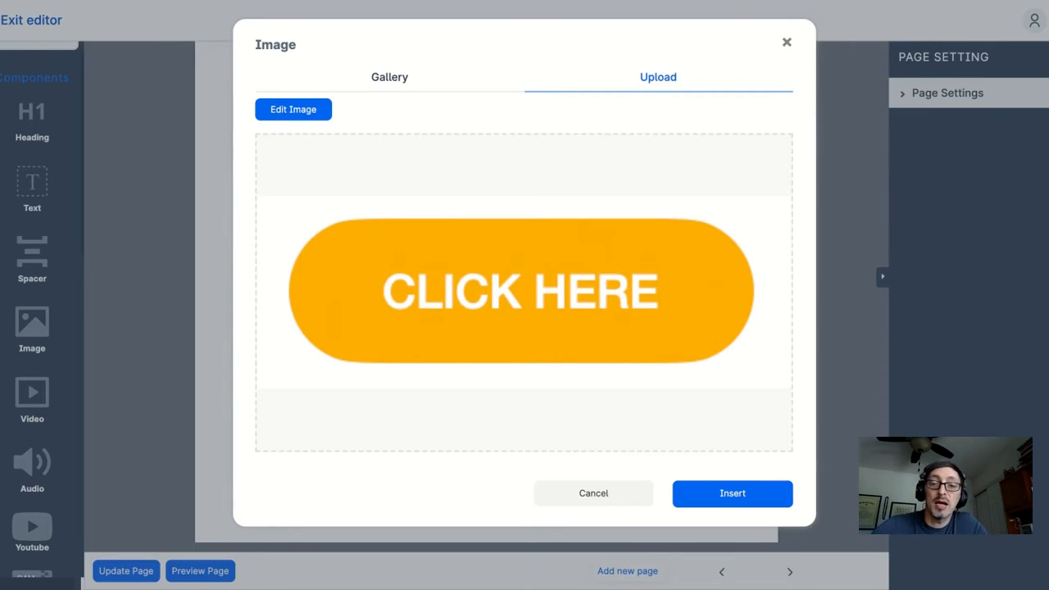
left_click(733, 493)
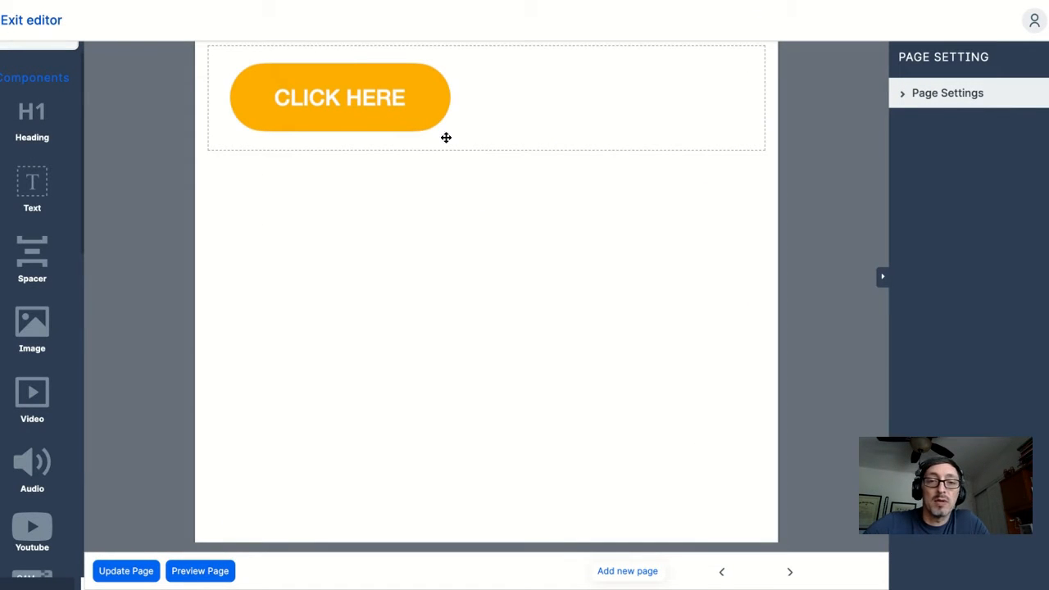
- Set the page background to the plain light grey paper image from the gallery's Background images collection
left_click(903, 96)
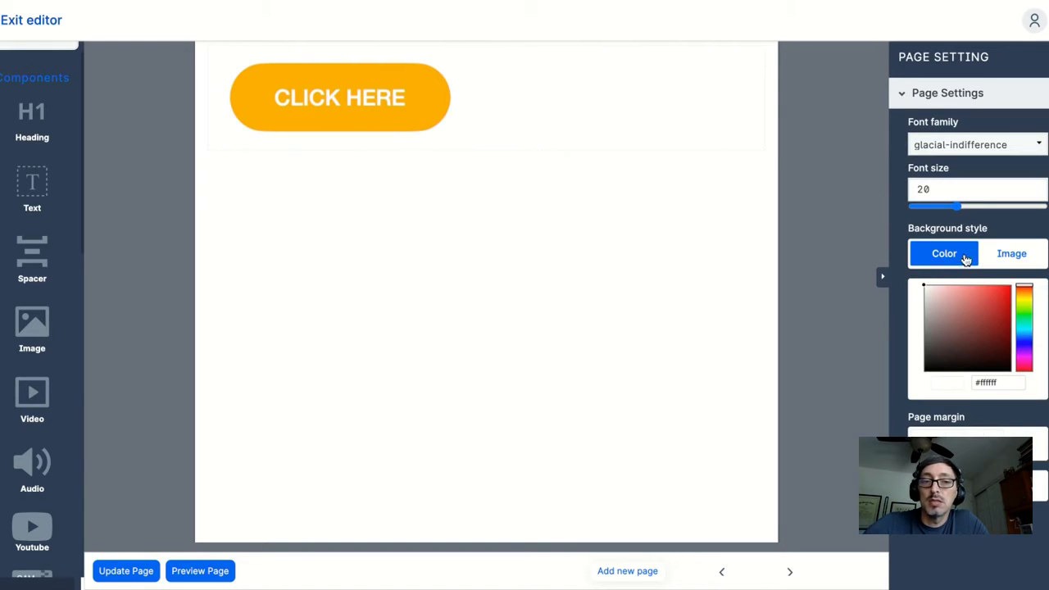
left_click(1013, 256)
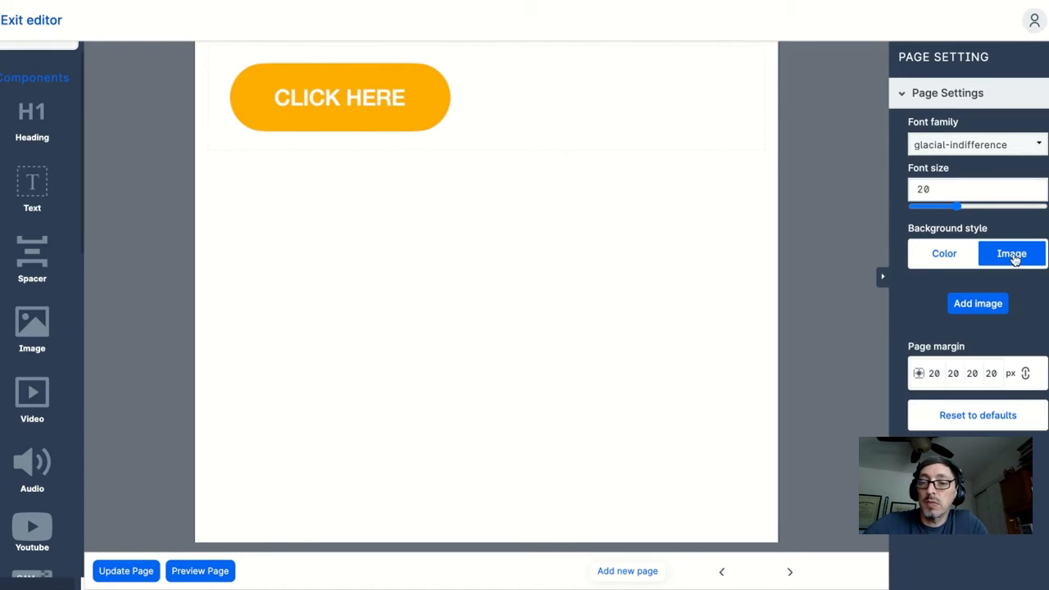
left_click(985, 306)
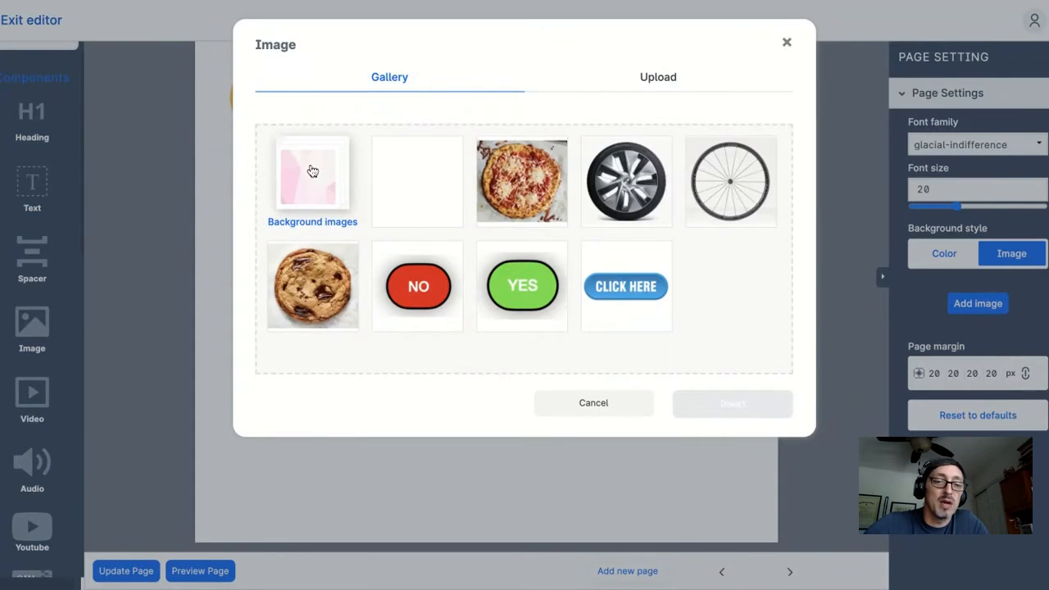
left_click(310, 173)
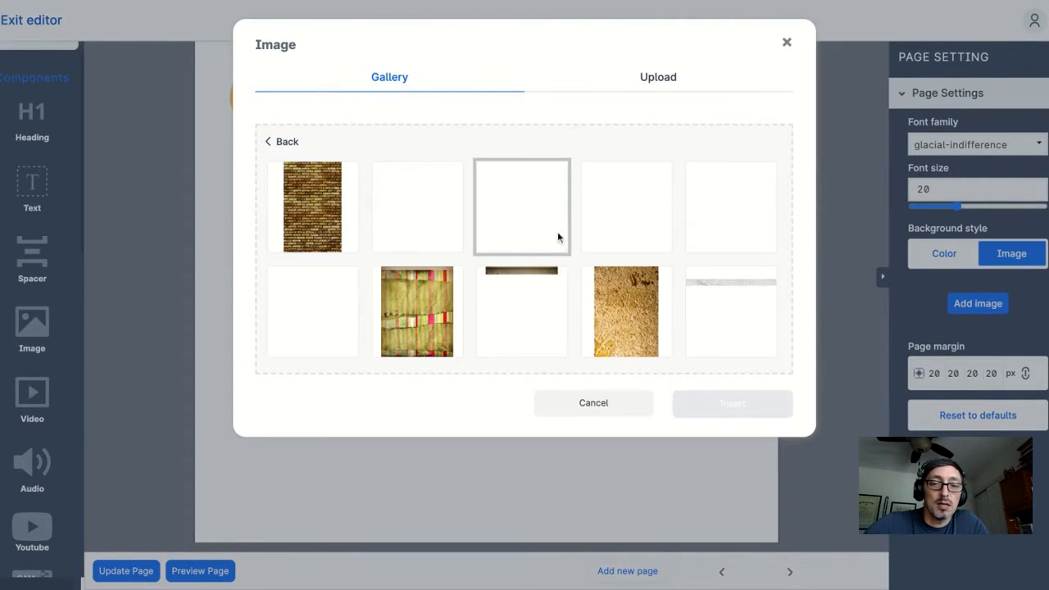
scroll(541, 234, "down", 1)
scroll(556, 234, "down", 1)
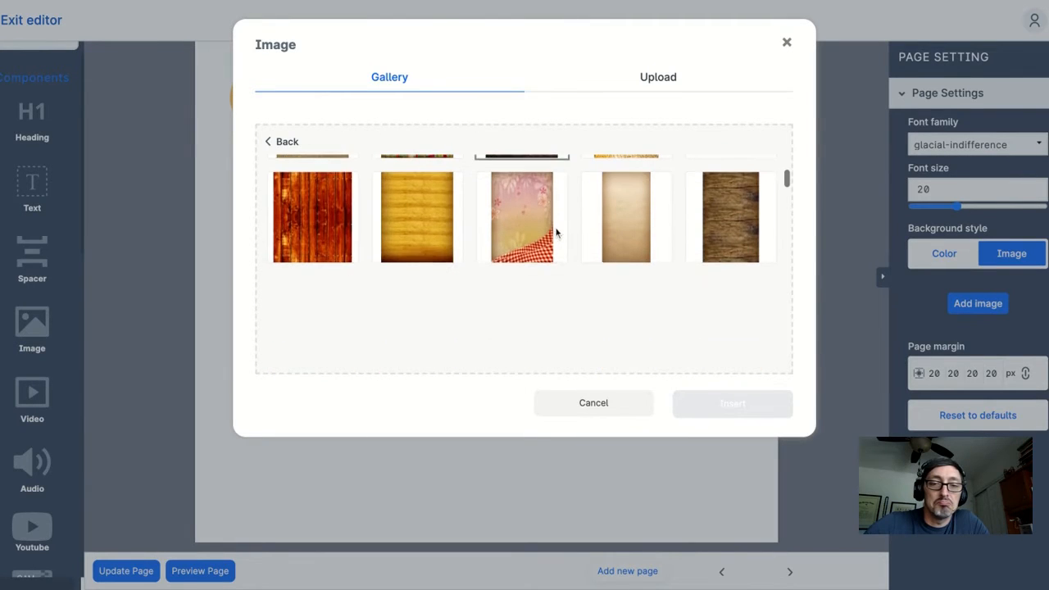
scroll(556, 246, "down", 1)
scroll(522, 246, "down", 3)
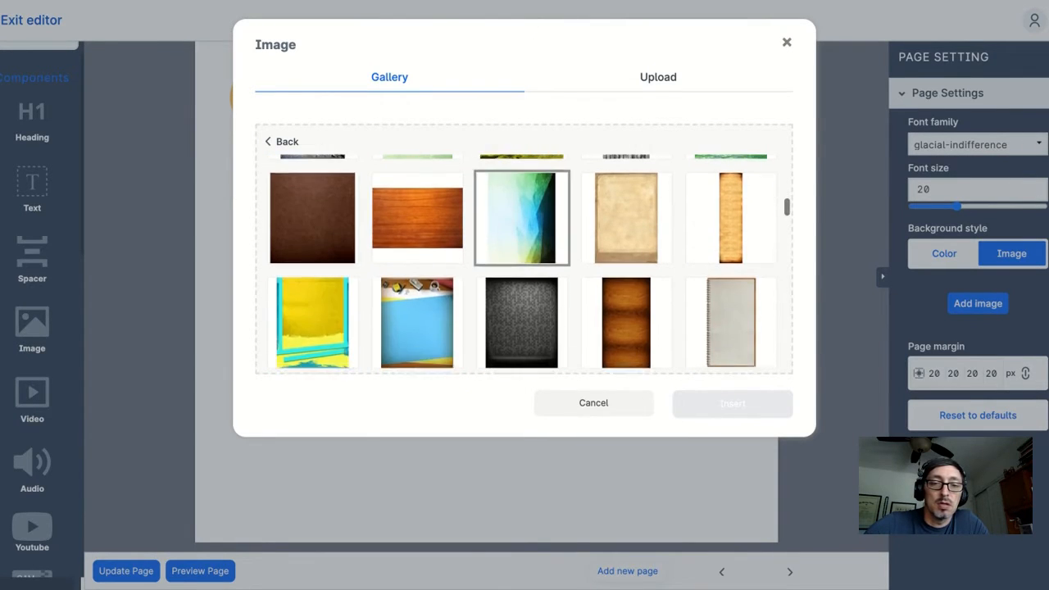
scroll(521, 246, "down", 3)
scroll(521, 246, "down", 2)
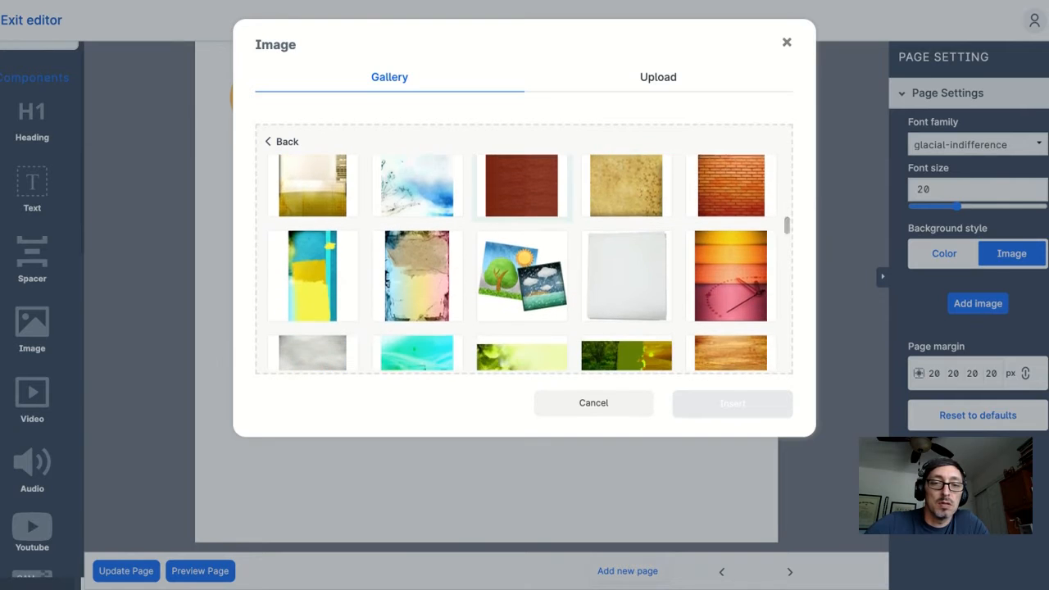
scroll(522, 213, "down", 1)
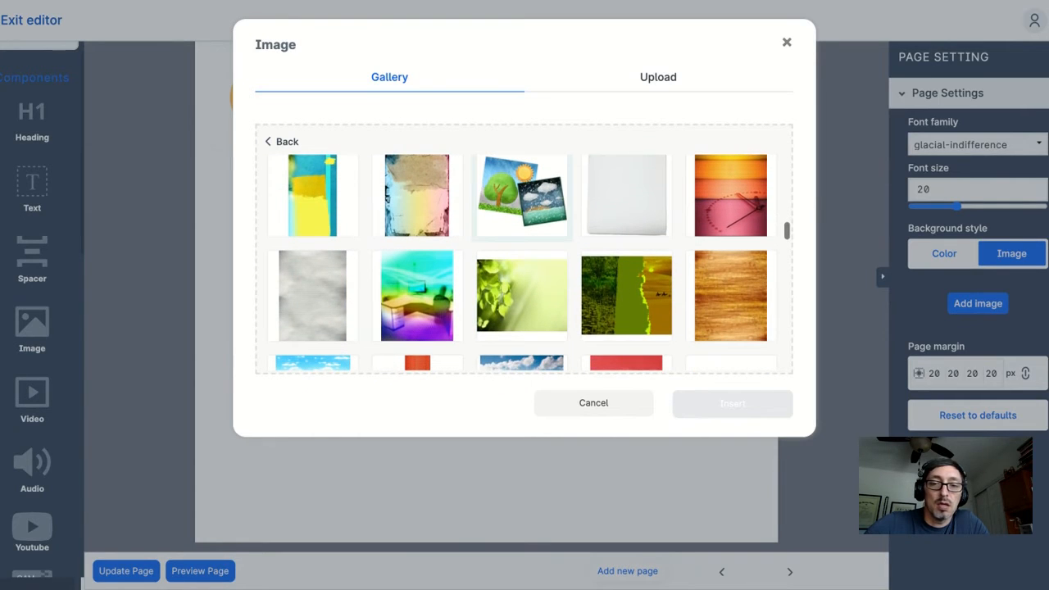
left_click(631, 213)
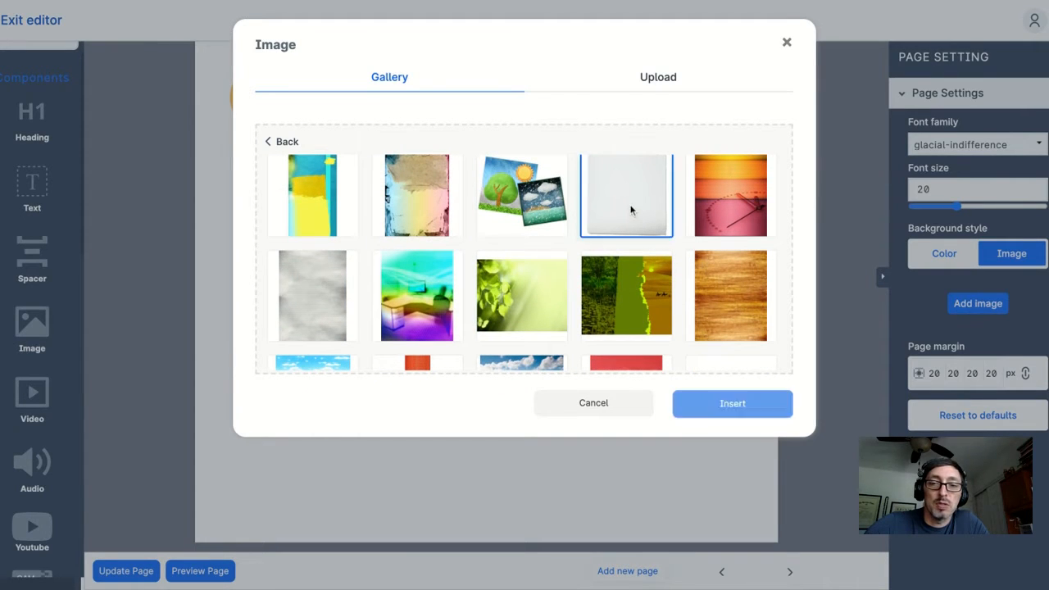
left_click(732, 405)
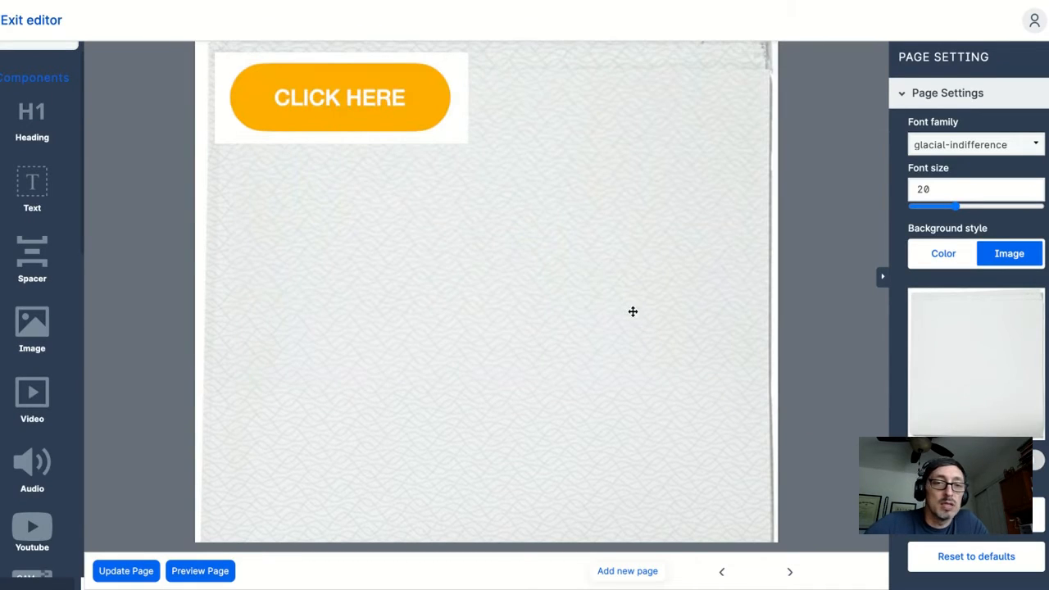
- Open the orange CLICK HERE image's link settings and set the external link to show in a new window, not in a popup
left_click(334, 113)
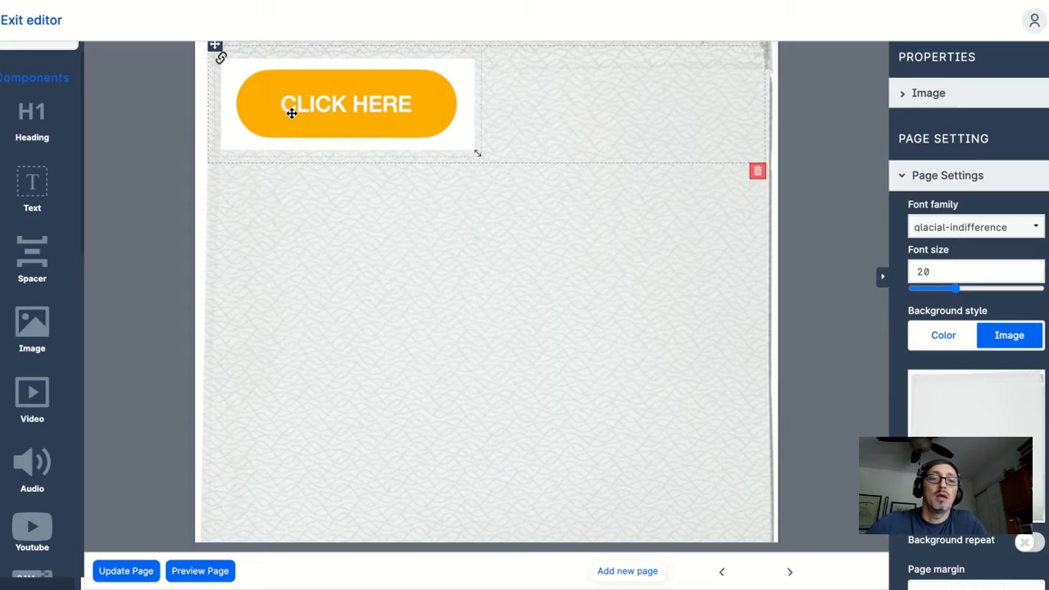
left_click(222, 59)
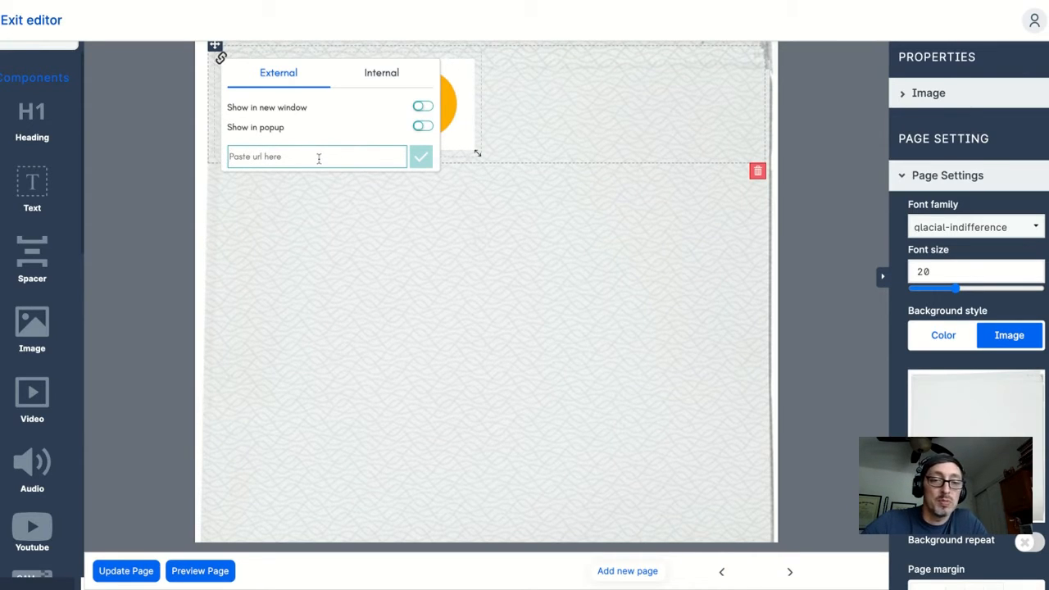
left_click(423, 127)
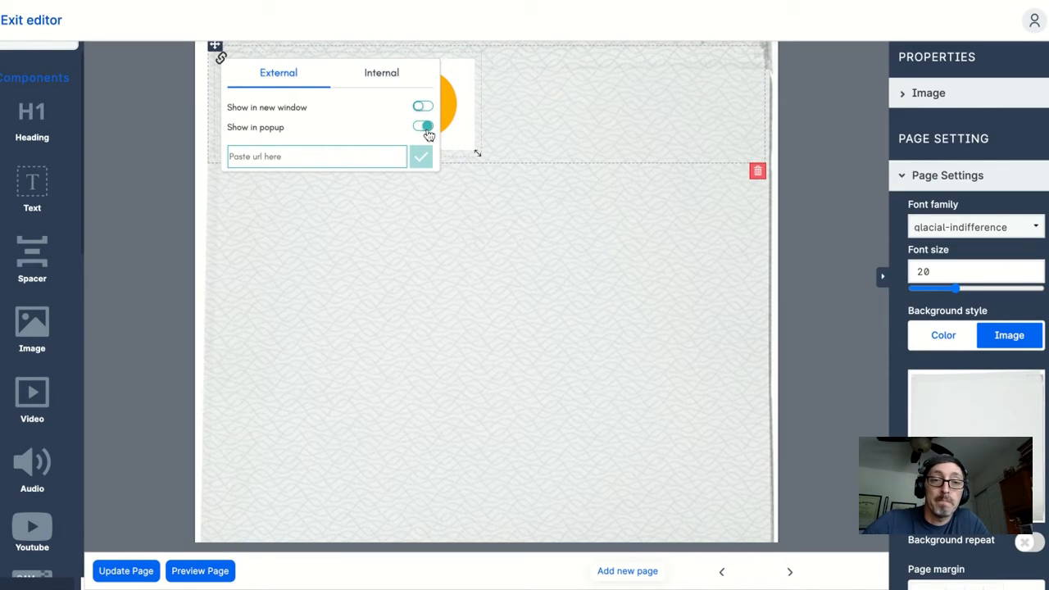
left_click(421, 128)
left_click(424, 109)
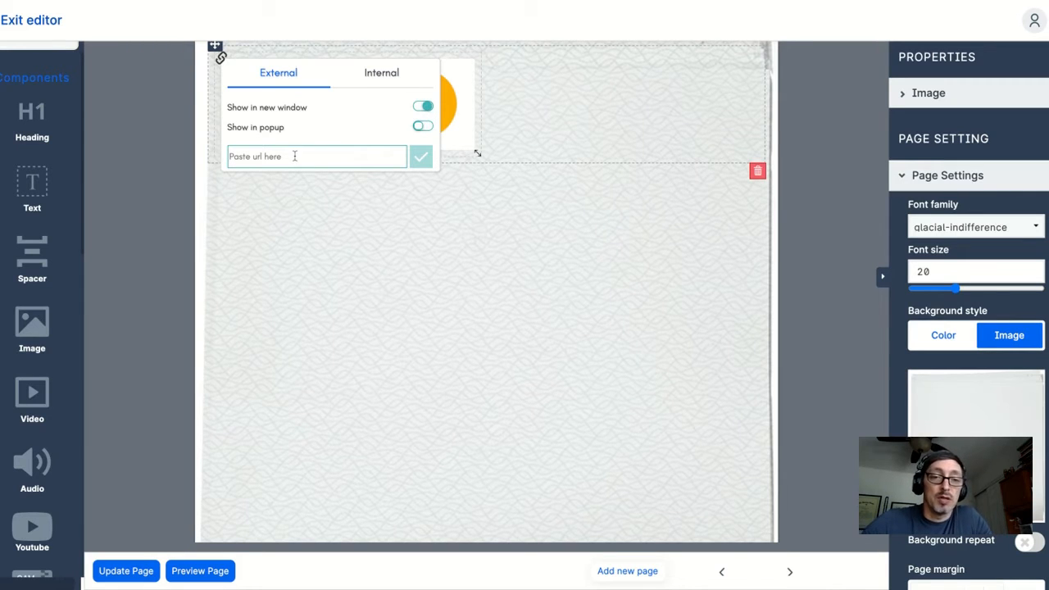
- Link the orange CLICK HERE image to the internal page "Using Images for Buttons"
left_click(388, 84)
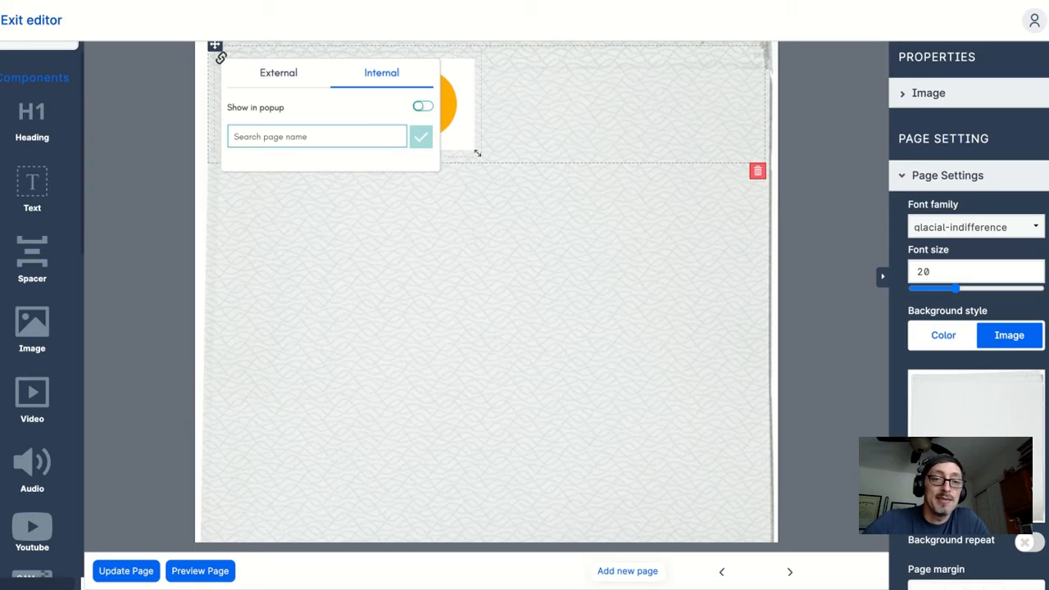
left_click(319, 139)
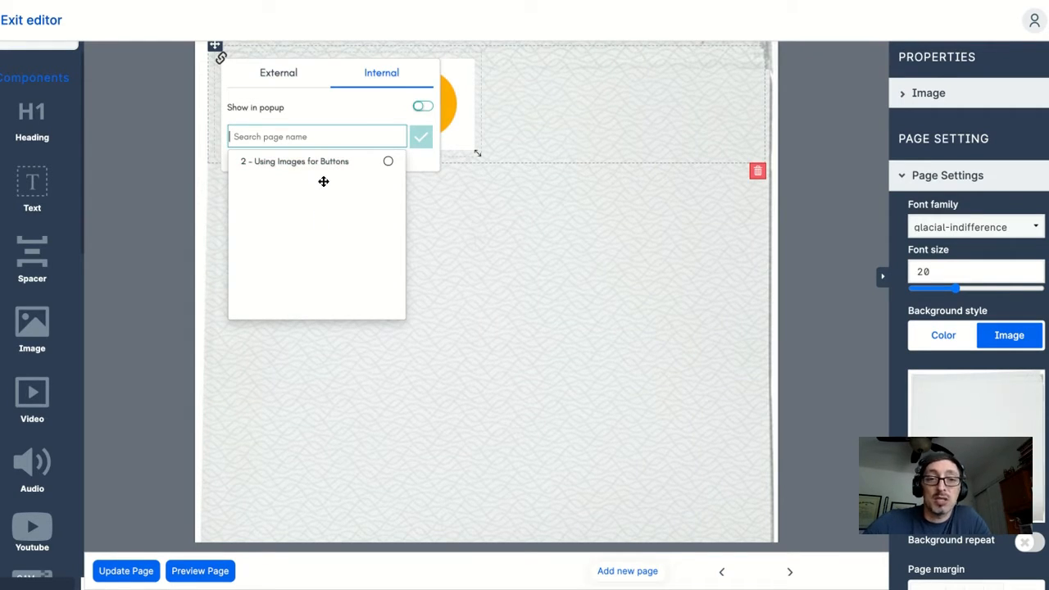
left_click(389, 163)
left_click(388, 162)
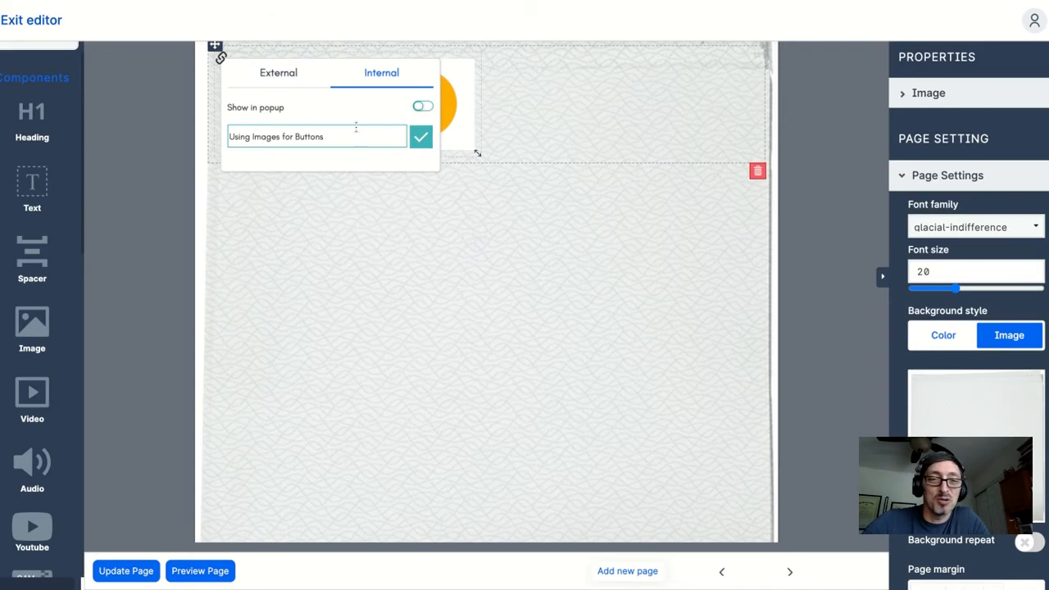
left_click(420, 138)
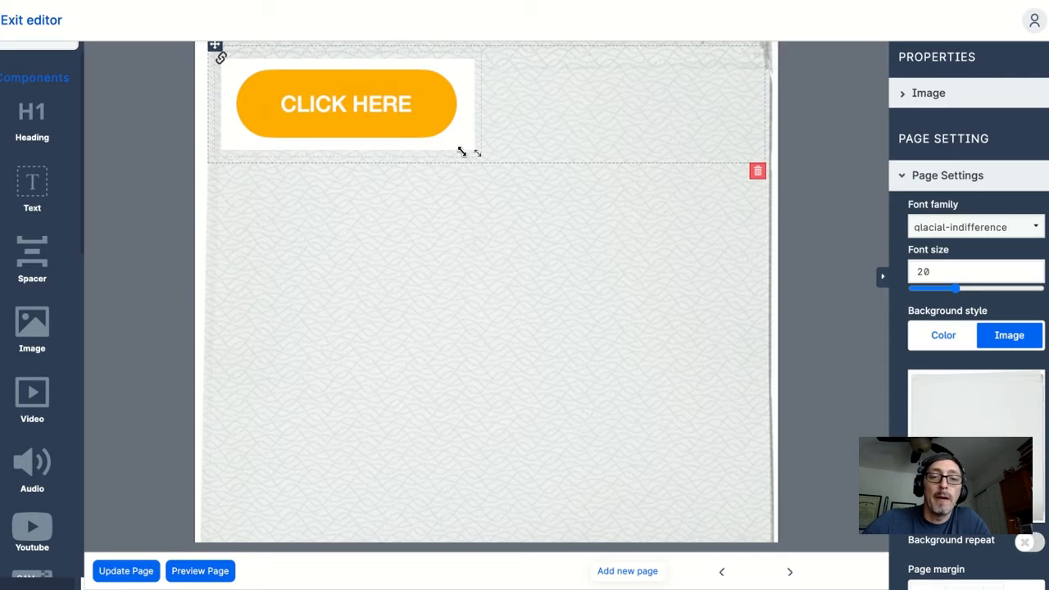
- Shrink the orange CLICK HERE image to about half its size, try centre and right alignment, and align it left
left_click_drag(478, 153, 342, 104)
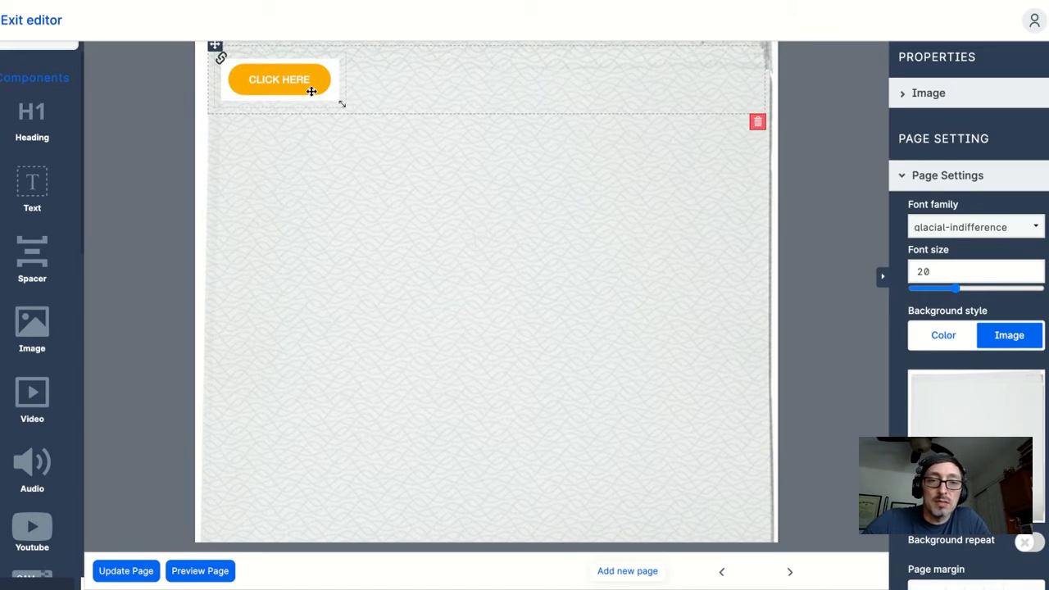
left_click(902, 96)
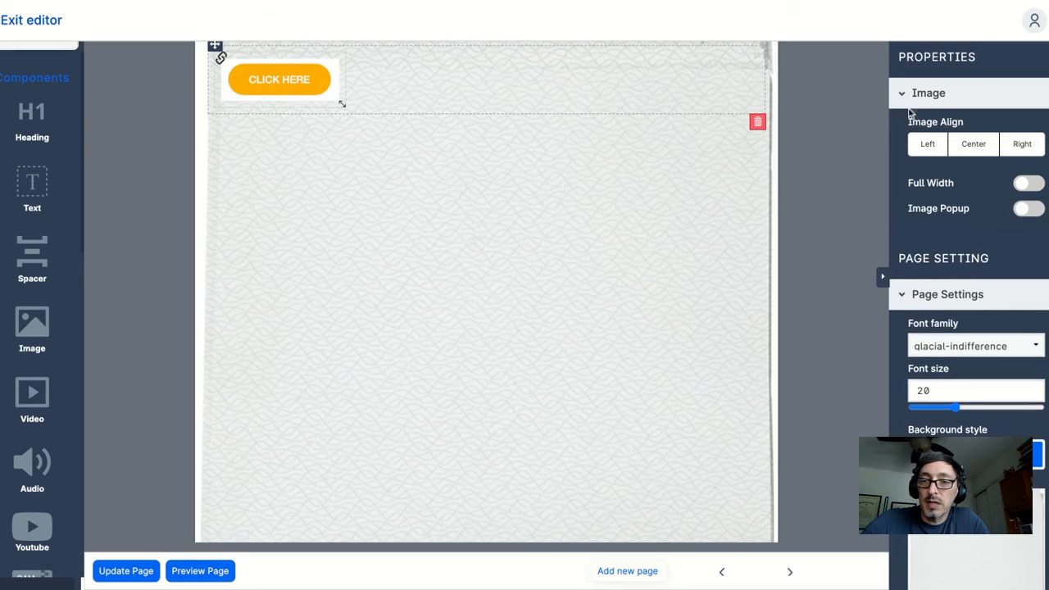
left_click(976, 150)
left_click(1024, 144)
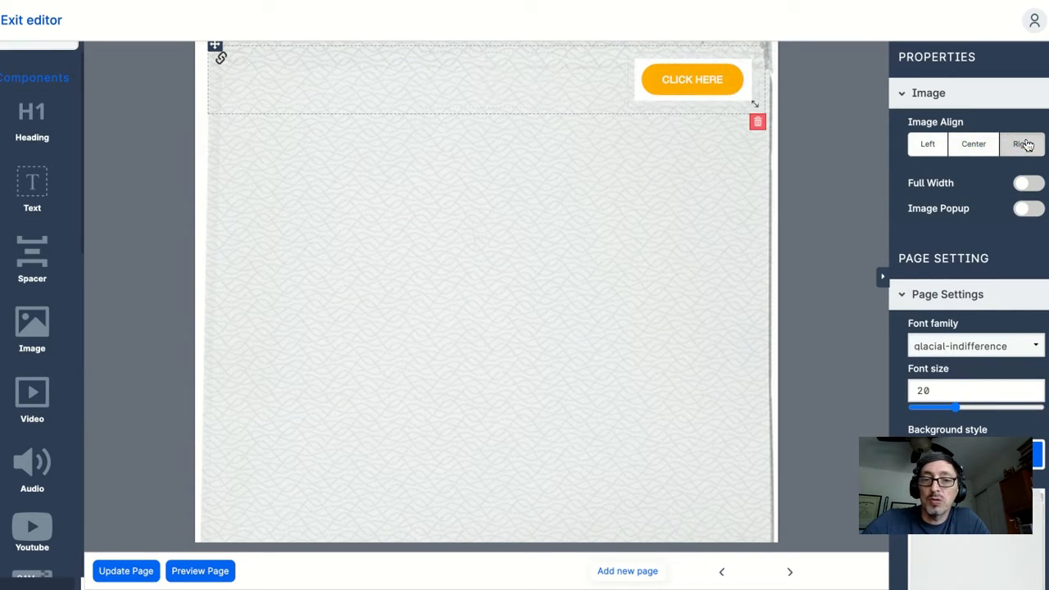
left_click(927, 144)
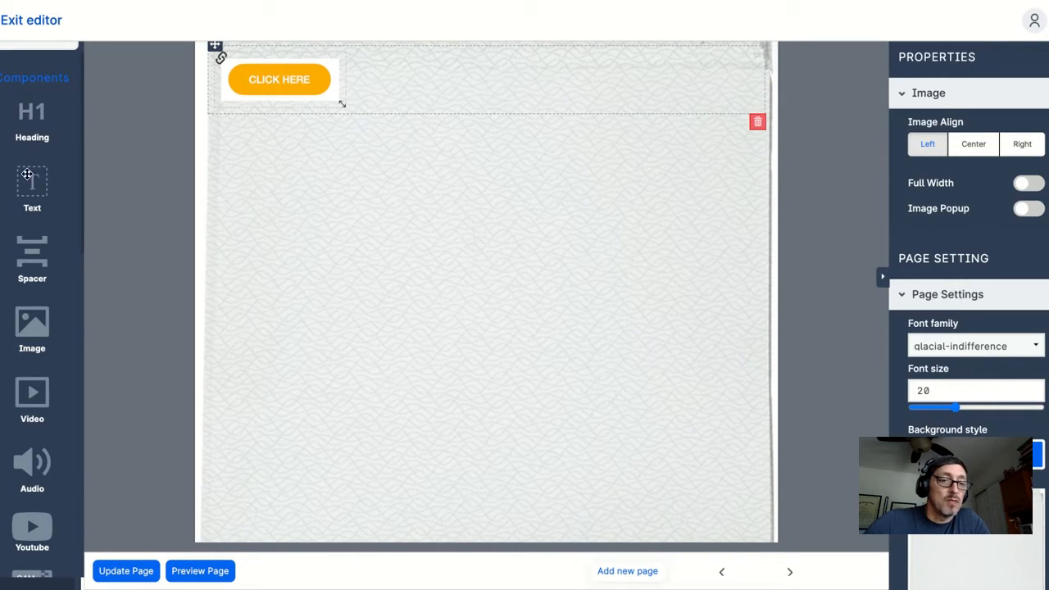
- Insert the blue CLICK HERE image from the gallery below the orange one and shrink it to a bit under half its width
left_click_drag(38, 317, 483, 128)
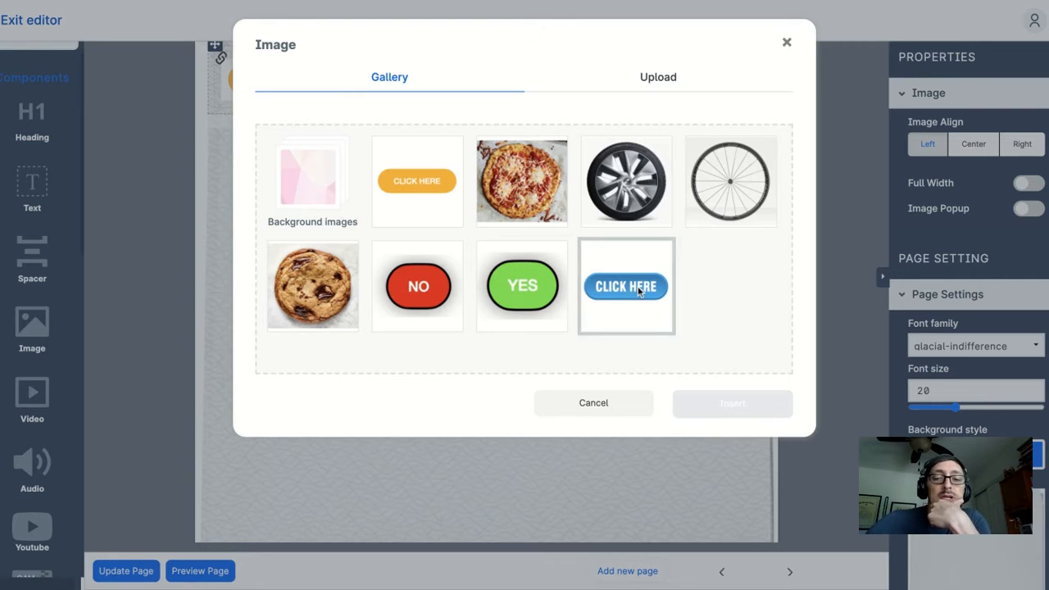
left_click(652, 314)
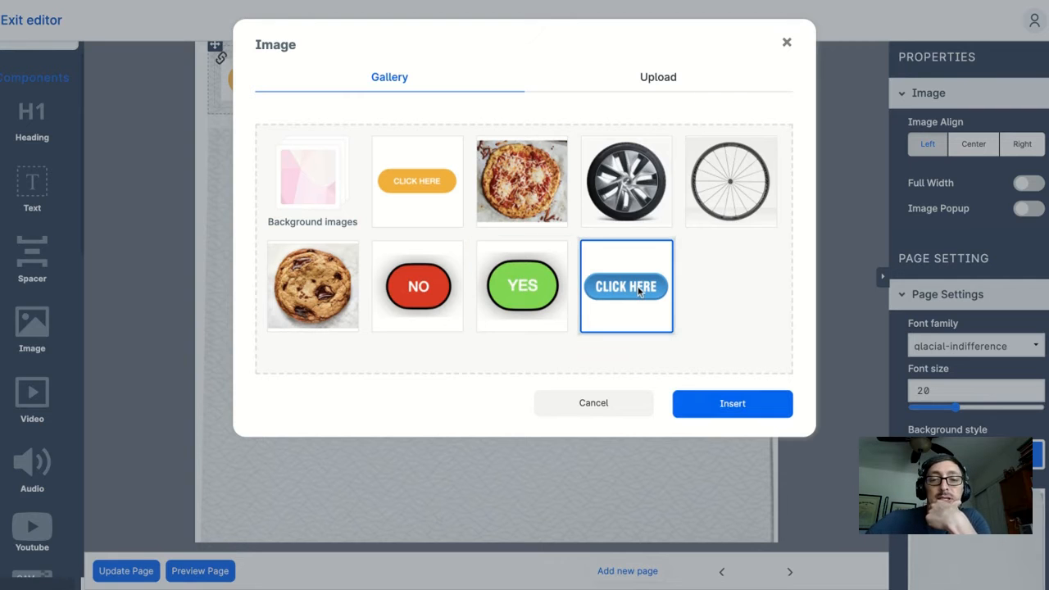
left_click(727, 410)
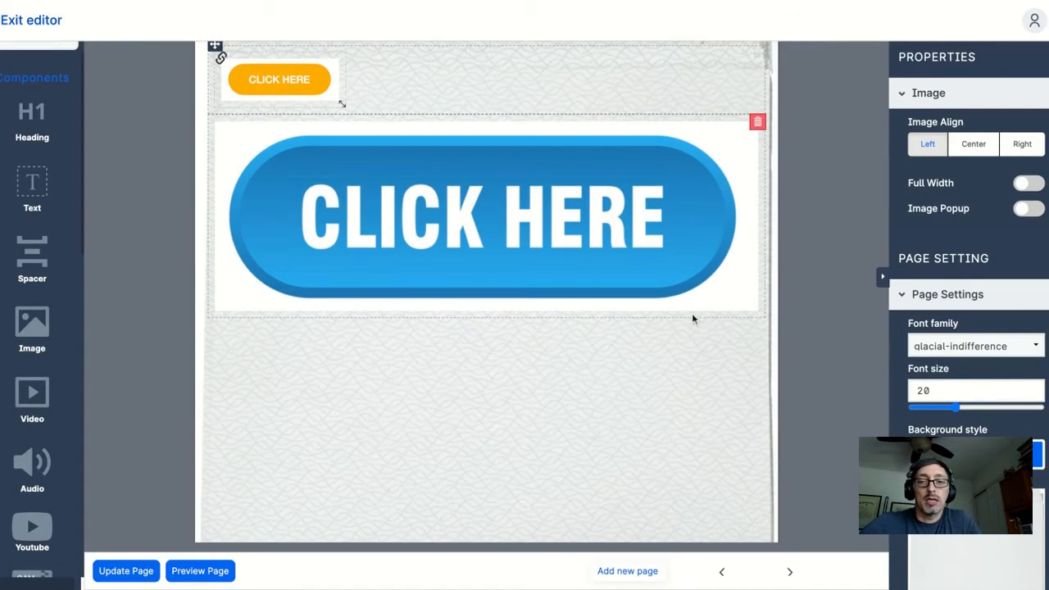
left_click(607, 233)
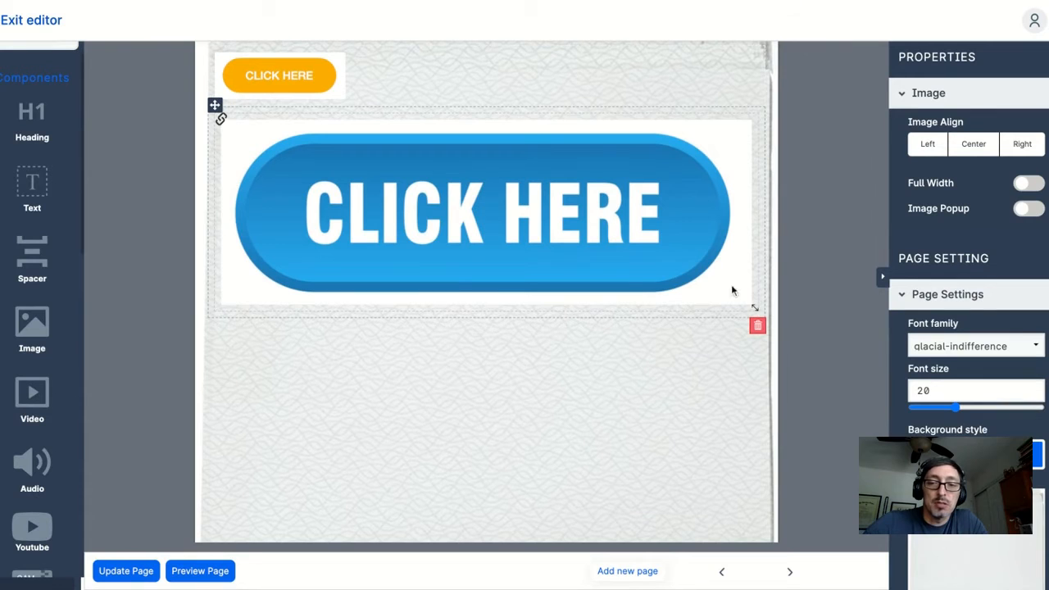
left_click_drag(755, 308, 450, 202)
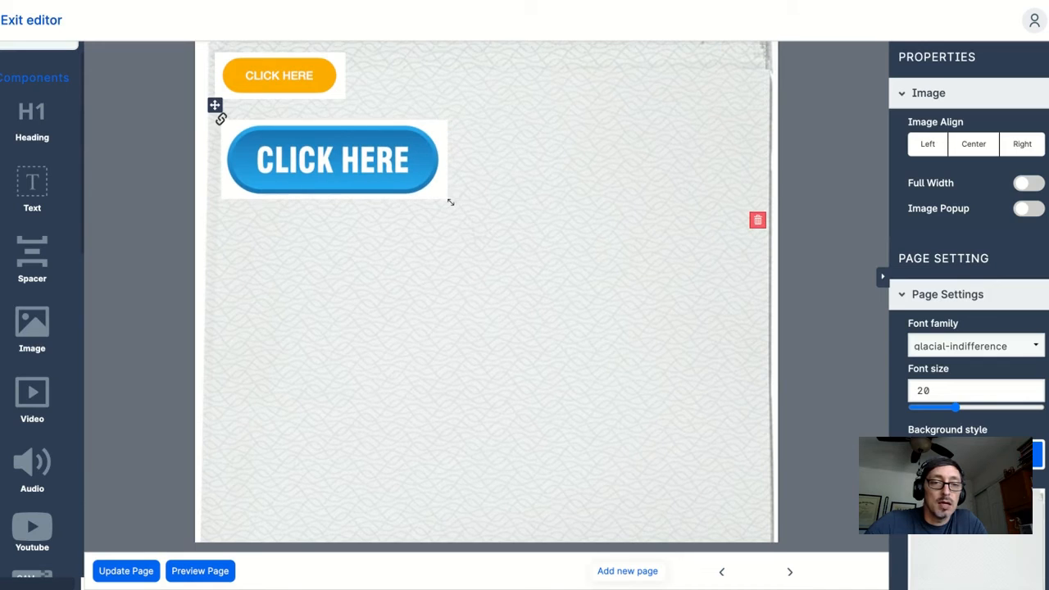
- Open the blue CLICK HERE image's link settings and review its internal and external link options
left_click(221, 121)
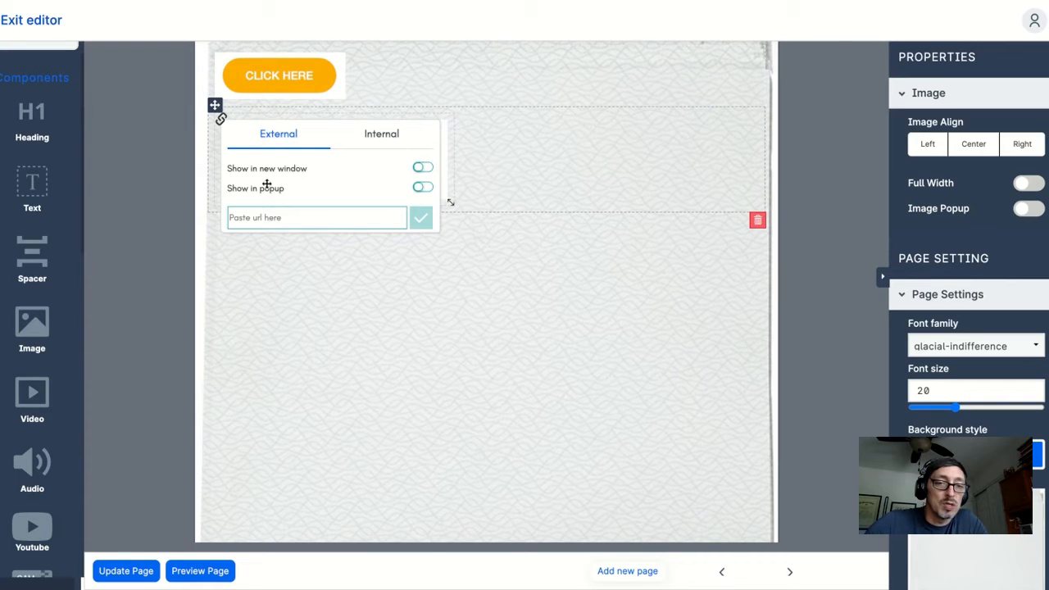
left_click(381, 141)
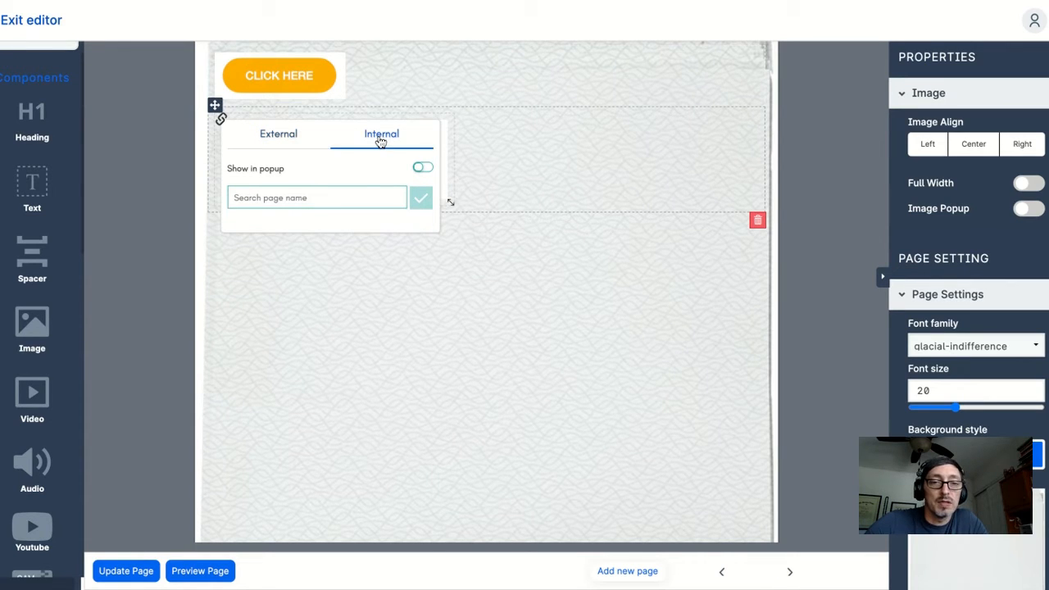
left_click(278, 136)
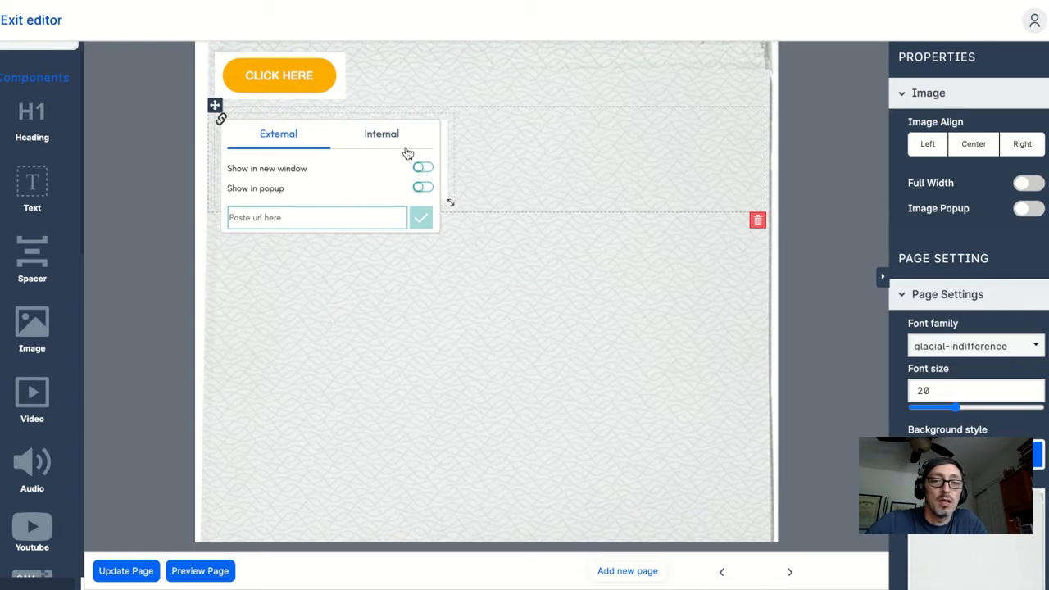
- Close the link settings, try centre and right alignment on the blue CLICK HERE image, and align it left
left_click(525, 178)
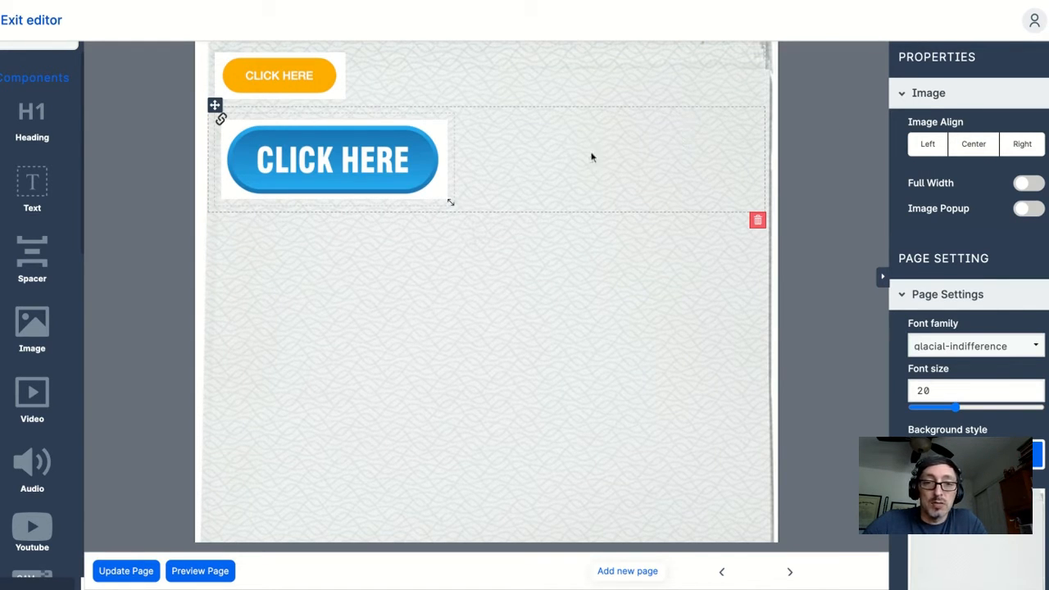
left_click(972, 144)
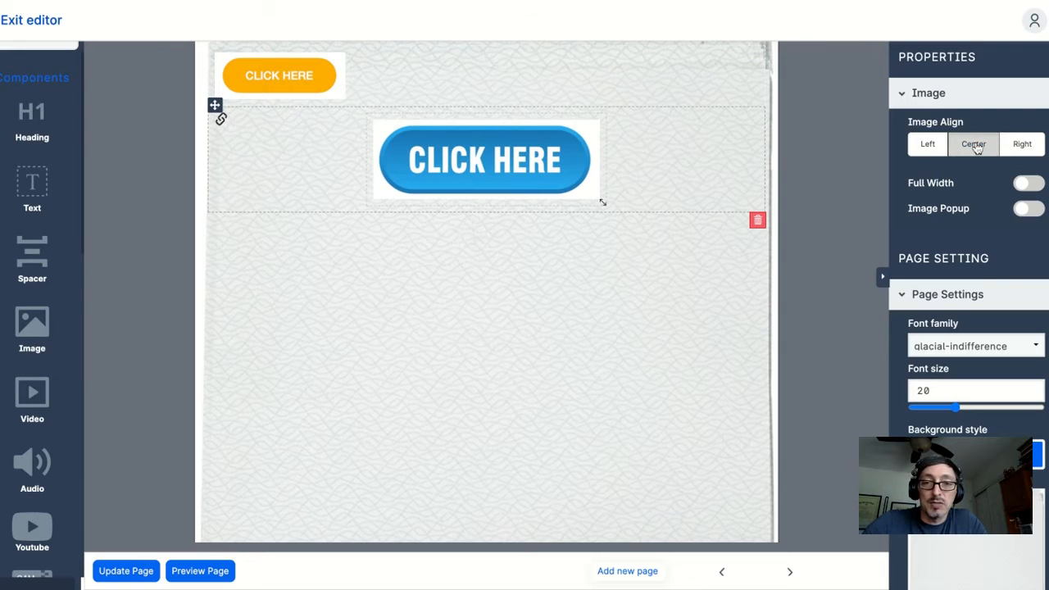
left_click(1022, 146)
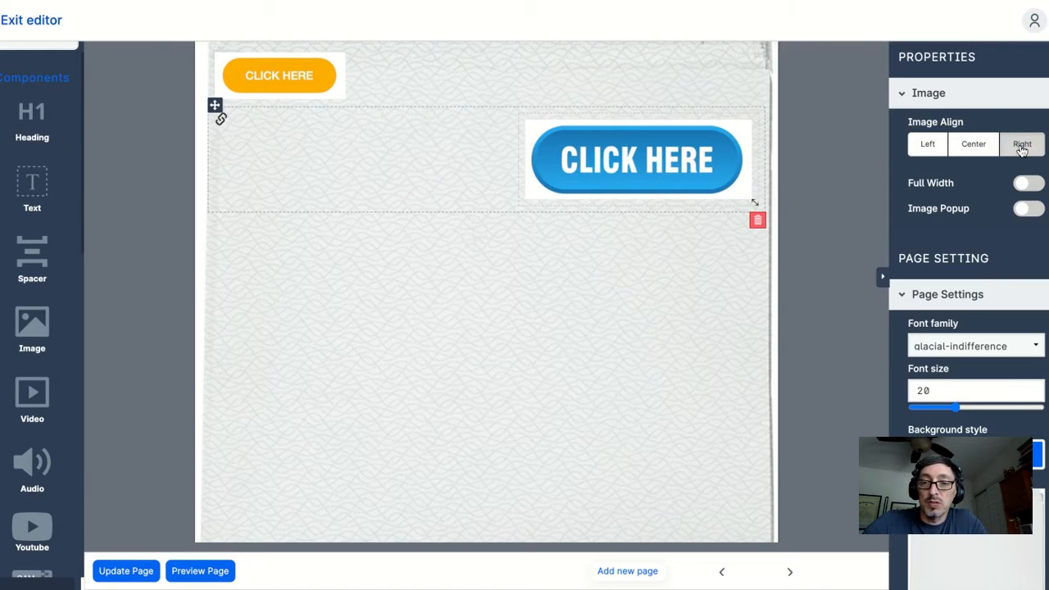
left_click(916, 151)
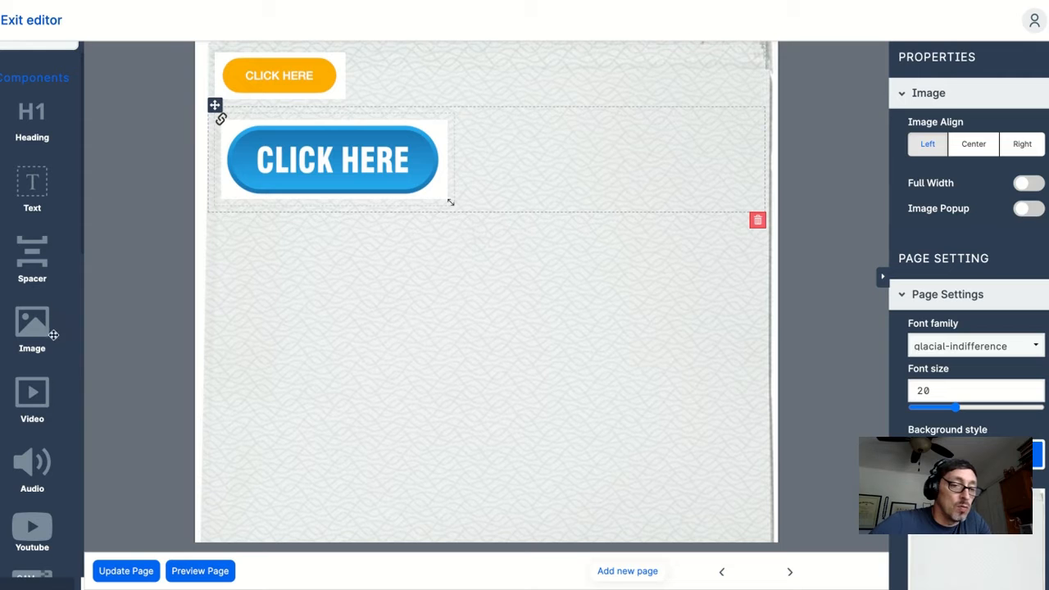
- Add a two-column block below the blue CLICK HERE image and select it
scroll(41, 343, "down", 3)
scroll(41, 342, "down", 5)
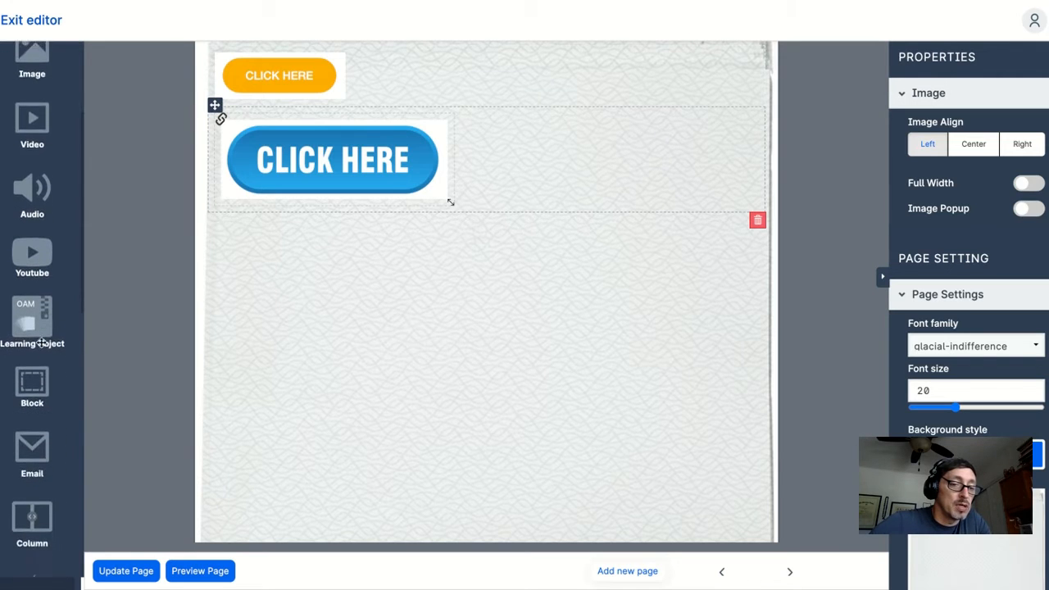
scroll(41, 343, "down", 1)
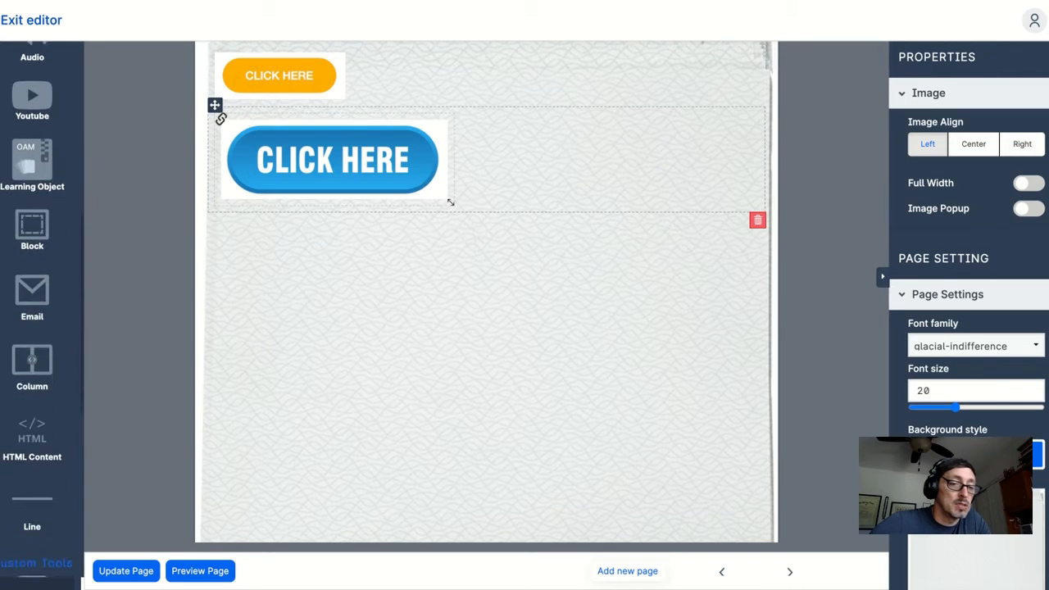
left_click(34, 361)
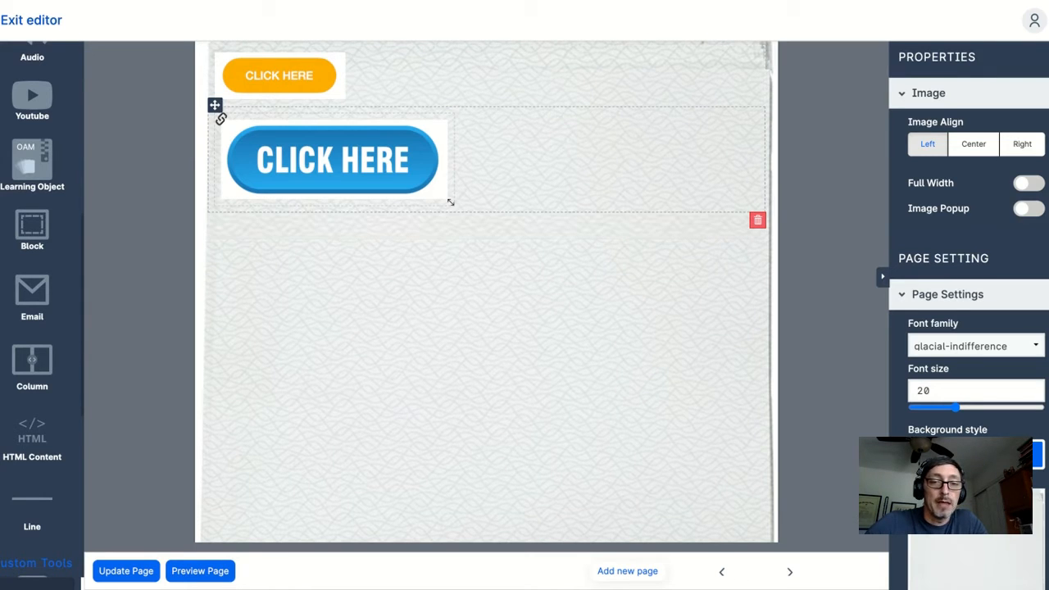
left_click(407, 232)
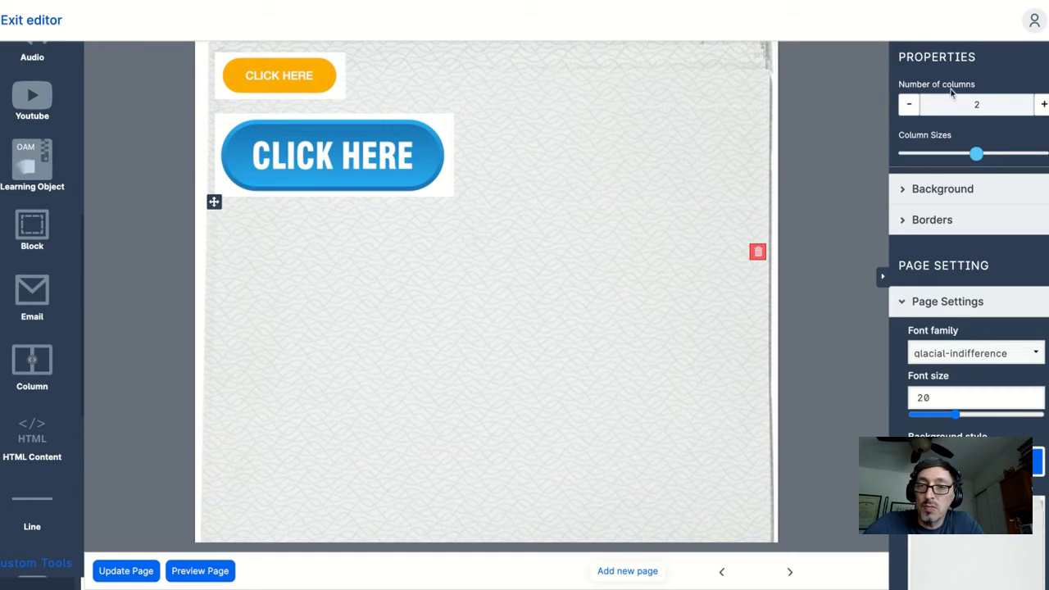
- Try four columns in the new column block and return it to two
left_click(1045, 105)
left_click(1044, 105)
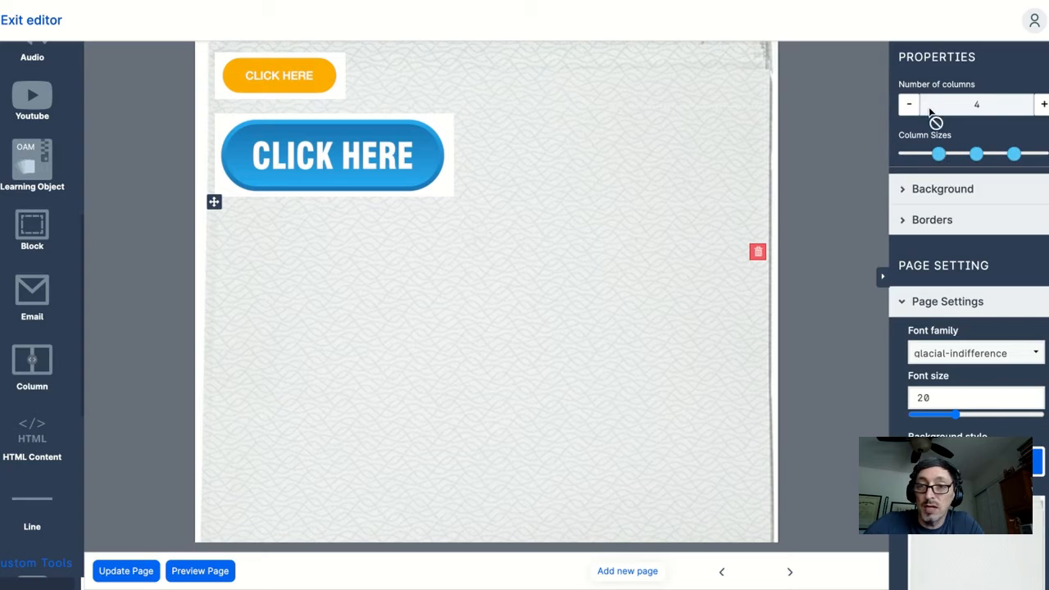
left_click(910, 105)
left_click(909, 105)
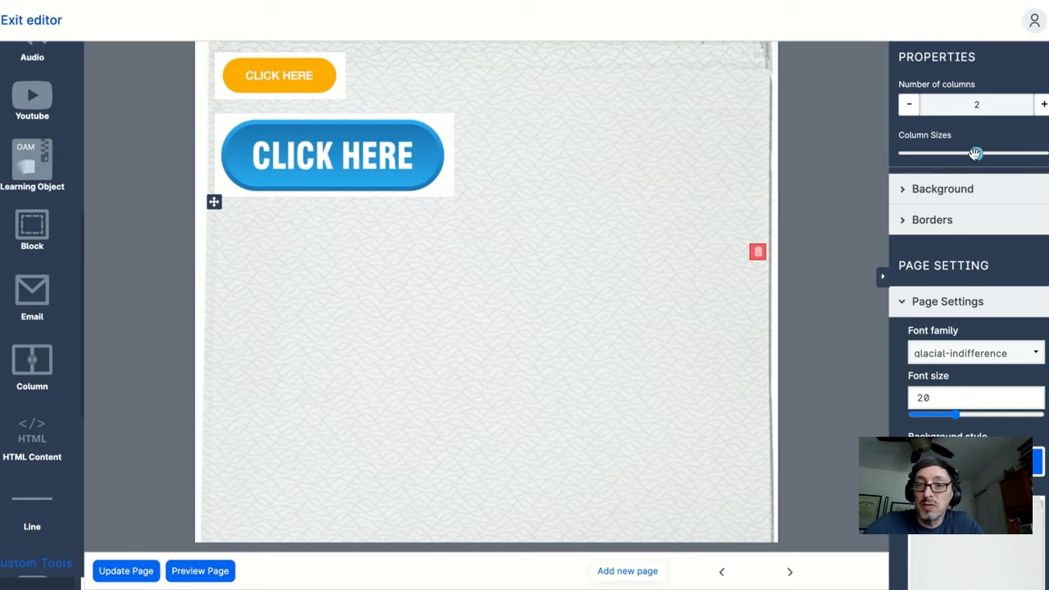
- Give both columns of the block a dark grey border, the darkest grey swatch in the palette
left_click(904, 223)
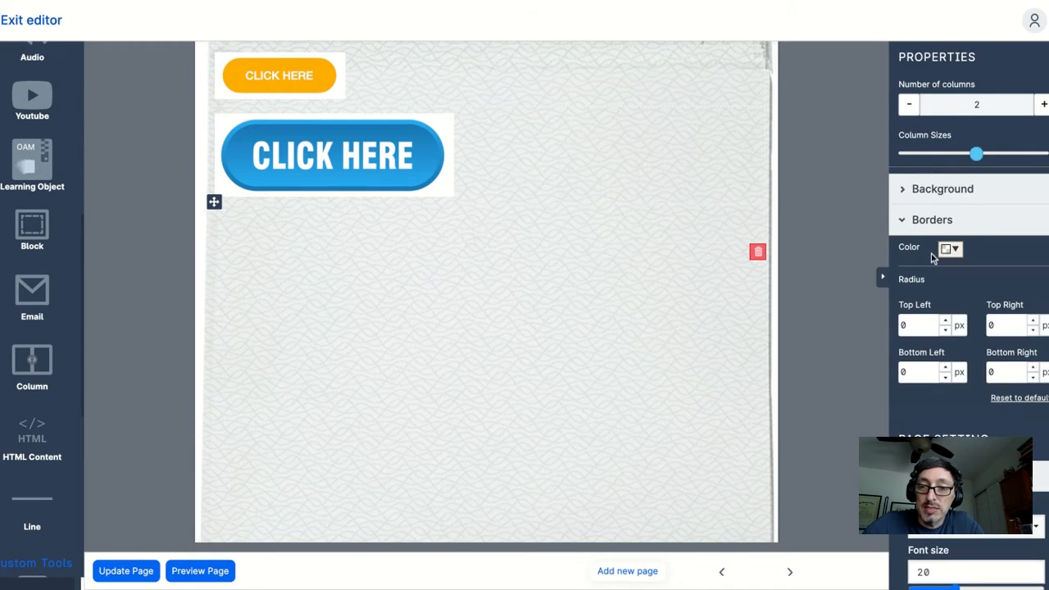
left_click(956, 251)
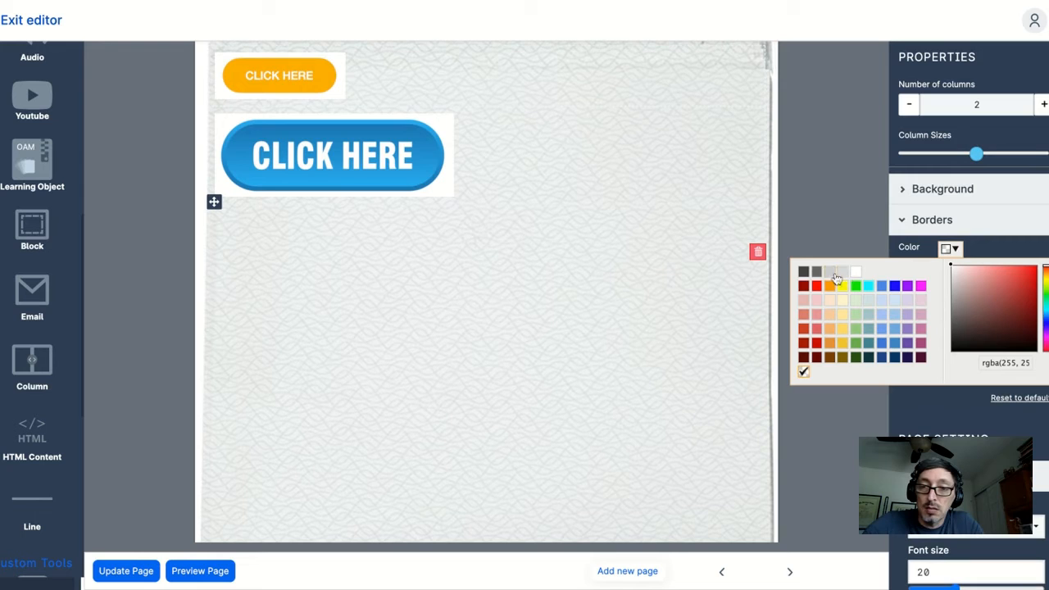
left_click(805, 274)
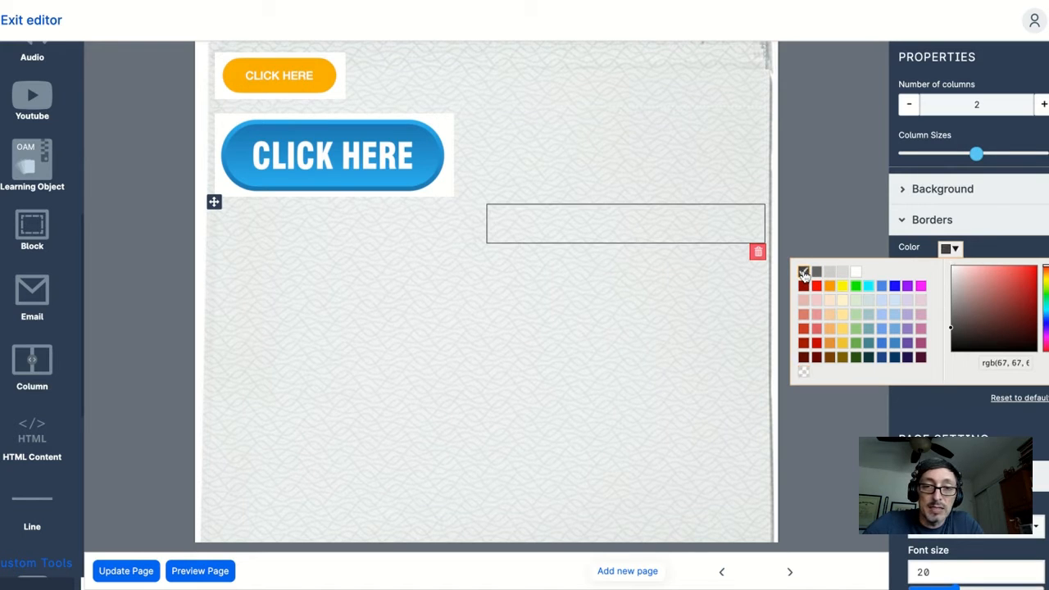
left_click(411, 228)
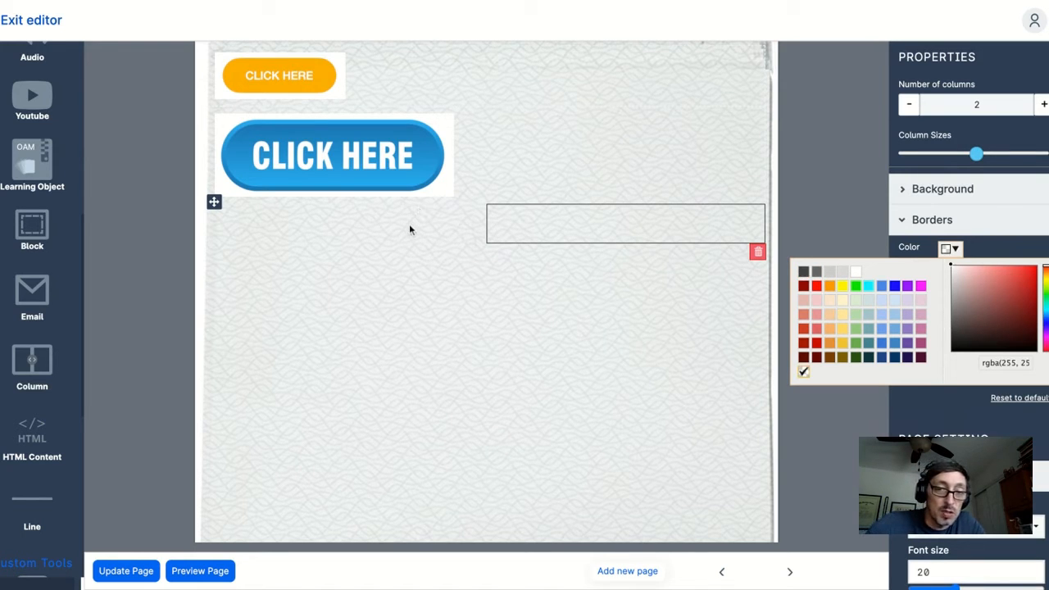
left_click(804, 274)
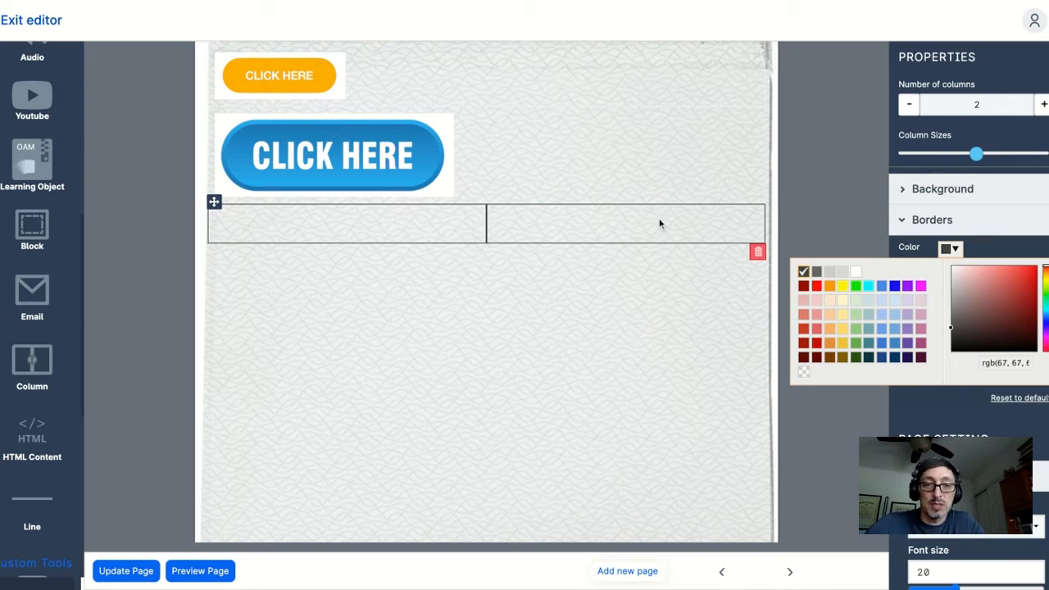
left_click(951, 248)
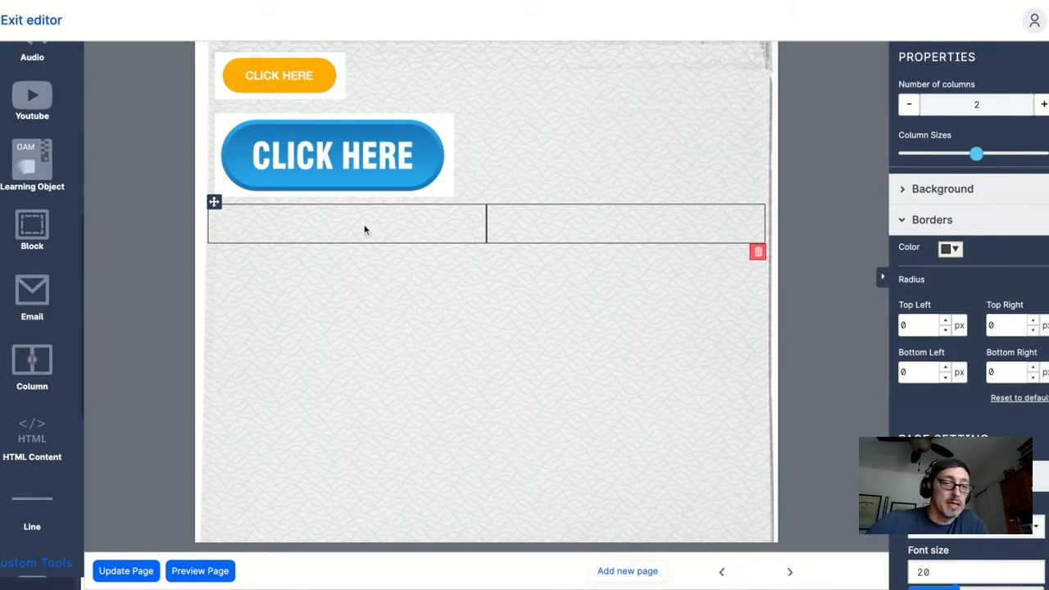
- Insert the green YES image from the gallery into the left column of the block
scroll(61, 274, "up", 4)
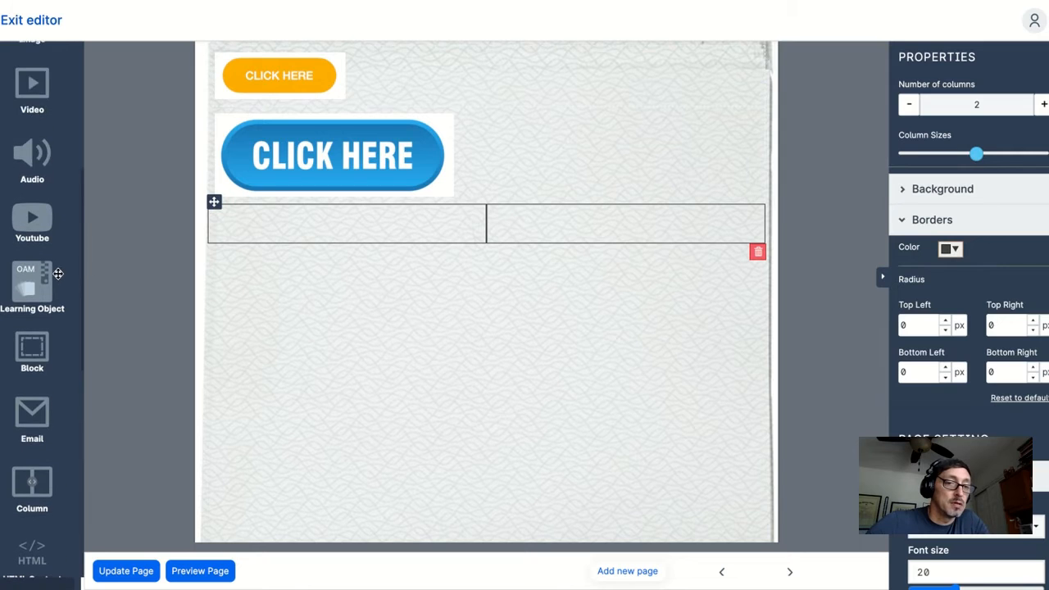
left_click_drag(36, 208, 348, 226)
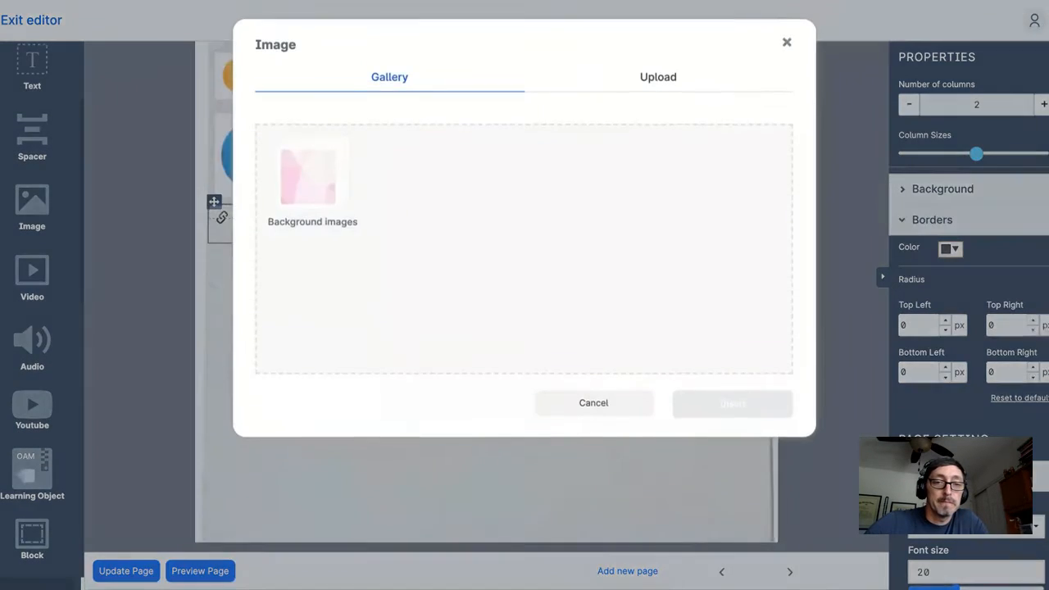
left_click(510, 283)
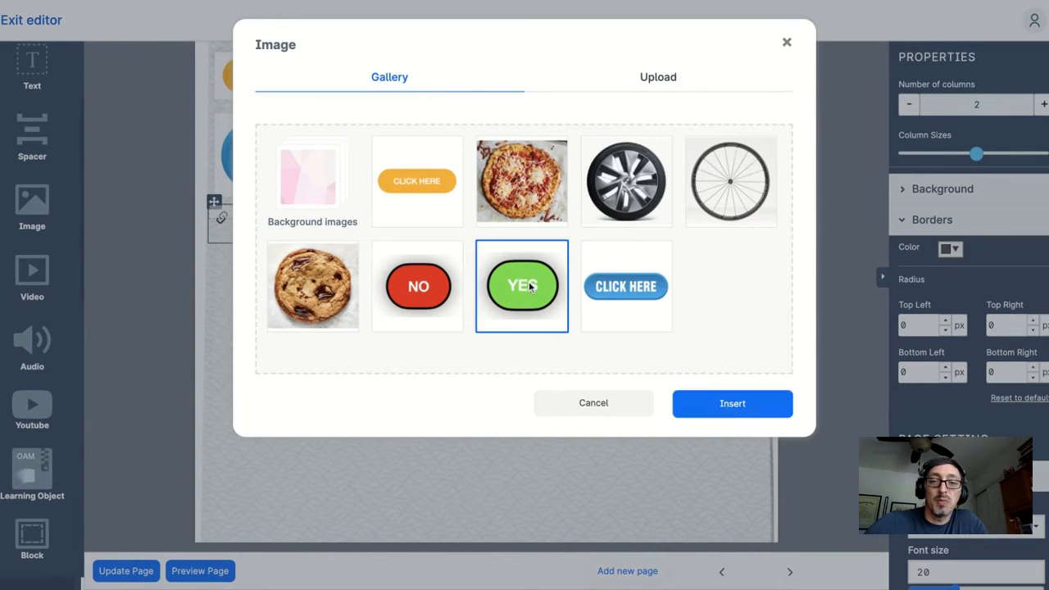
left_click(721, 405)
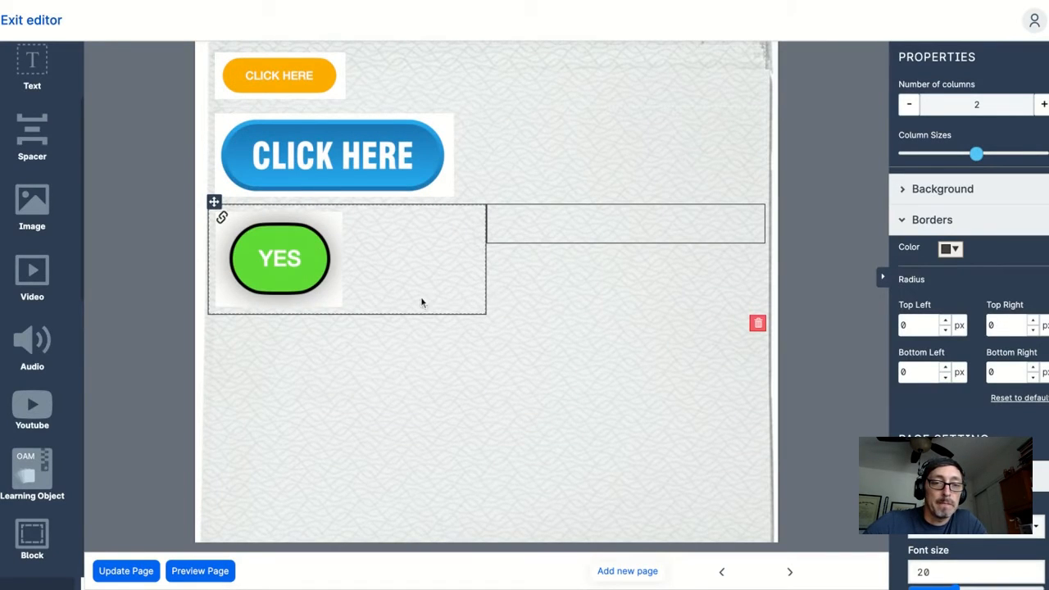
- Insert the red NO image from the gallery into the right column of the block
left_click_drag(27, 201, 613, 223)
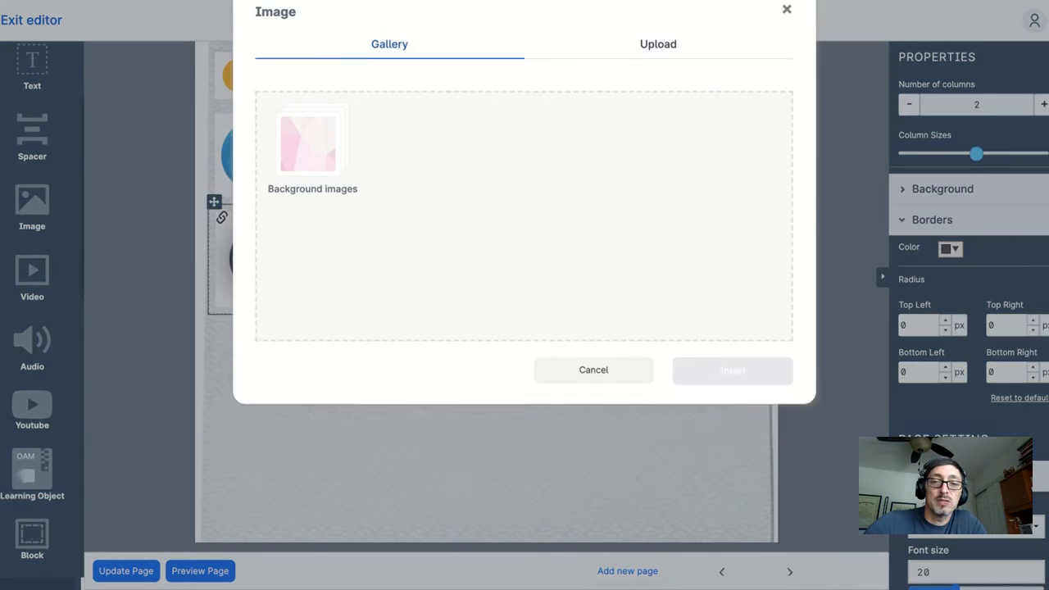
left_click(410, 299)
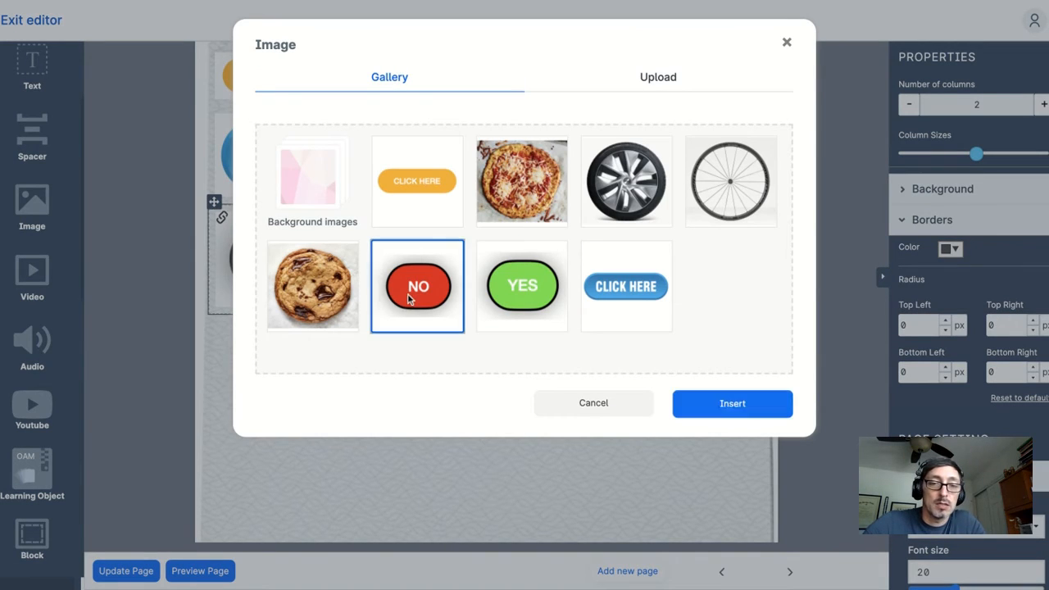
left_click(735, 411)
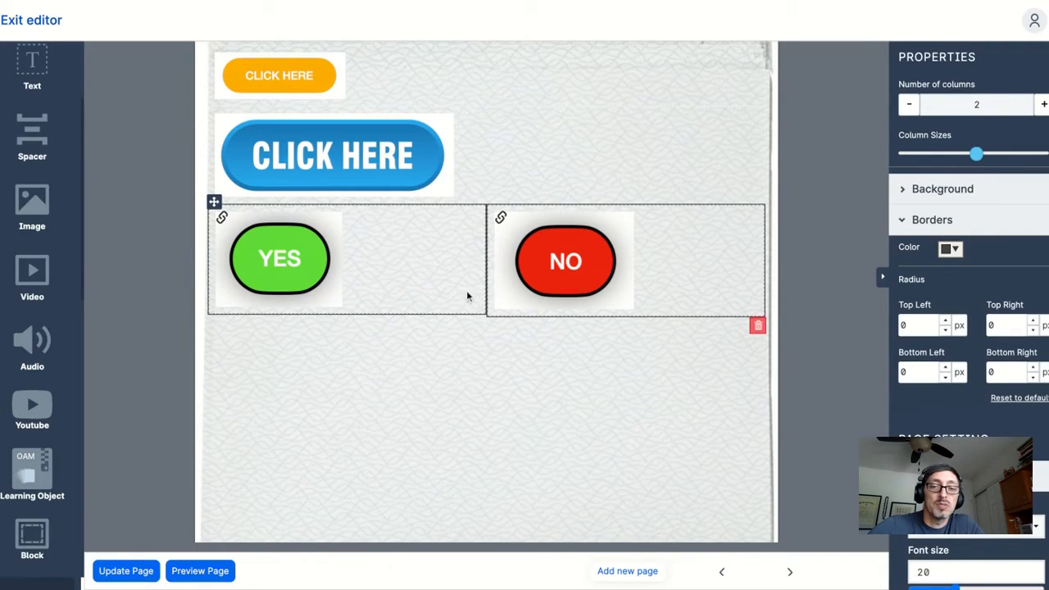
- Enlarge the YES and NO images to nearly fill their columns, and shrink YES slightly to match the NO image's height
left_click(314, 287)
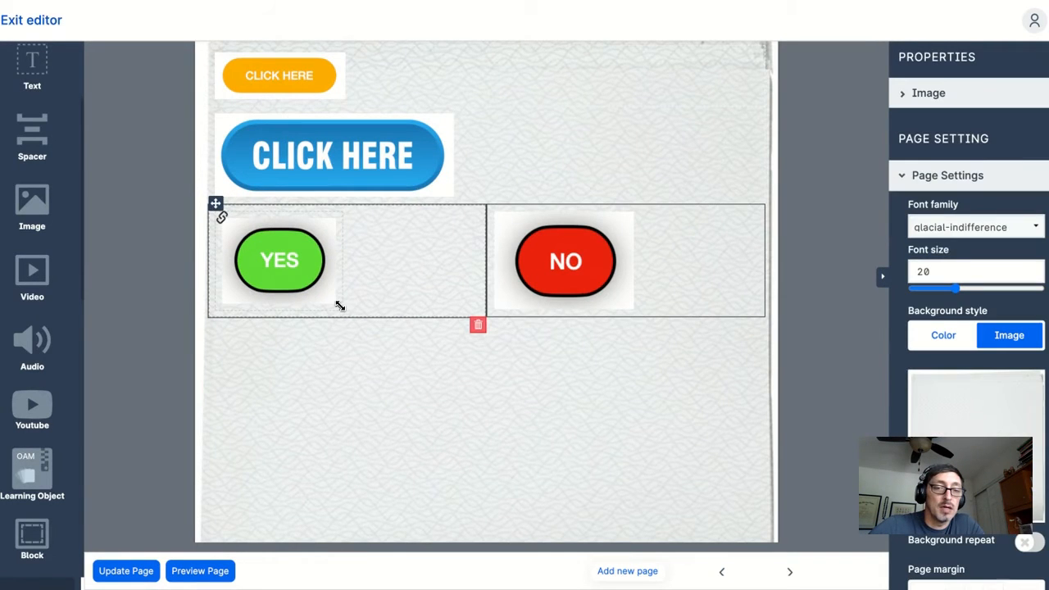
left_click_drag(341, 306, 472, 408)
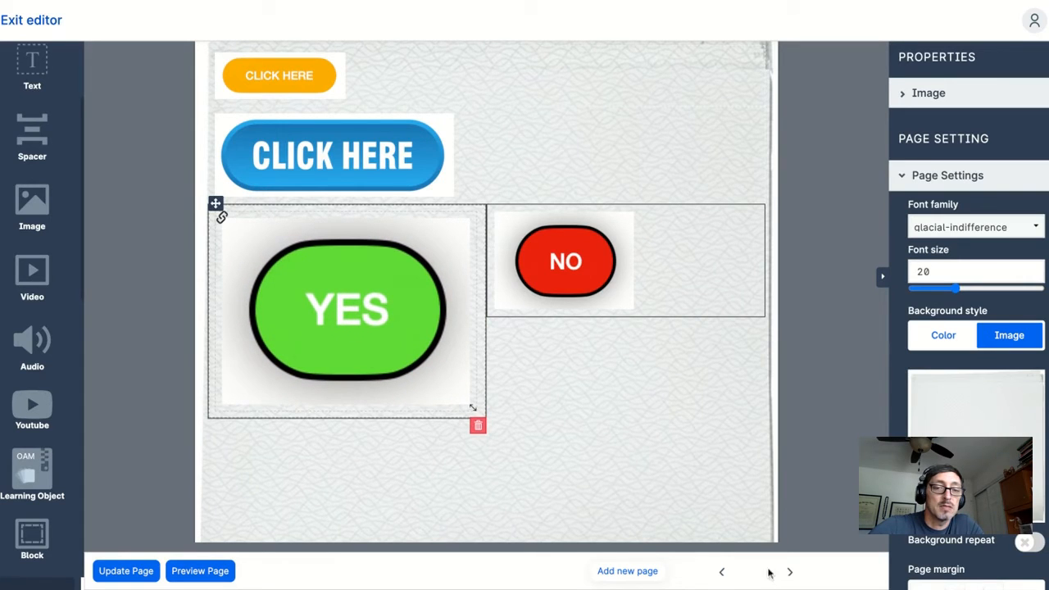
left_click(604, 297)
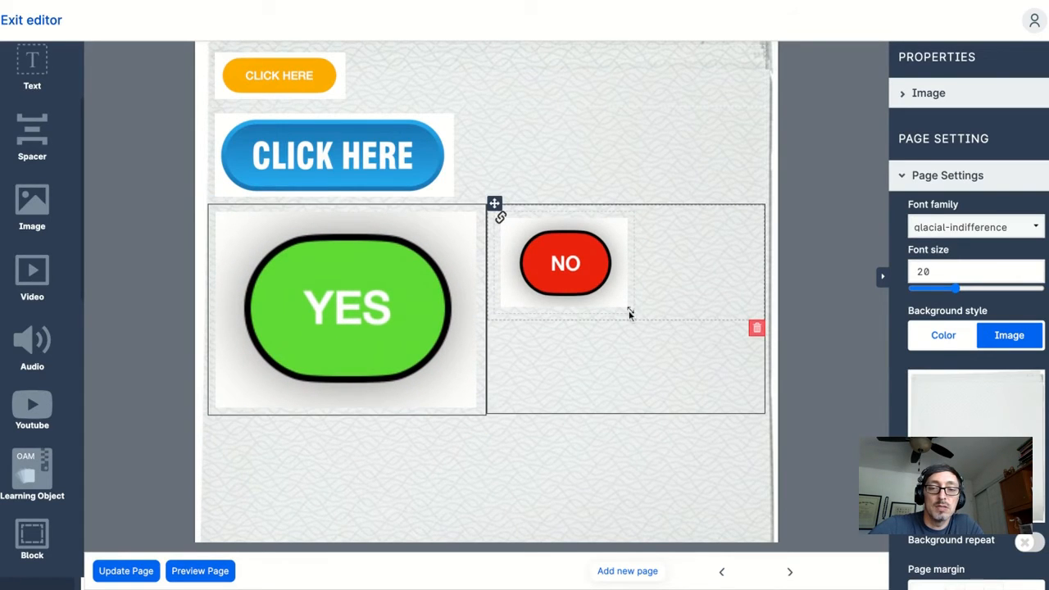
left_click_drag(630, 310, 751, 396)
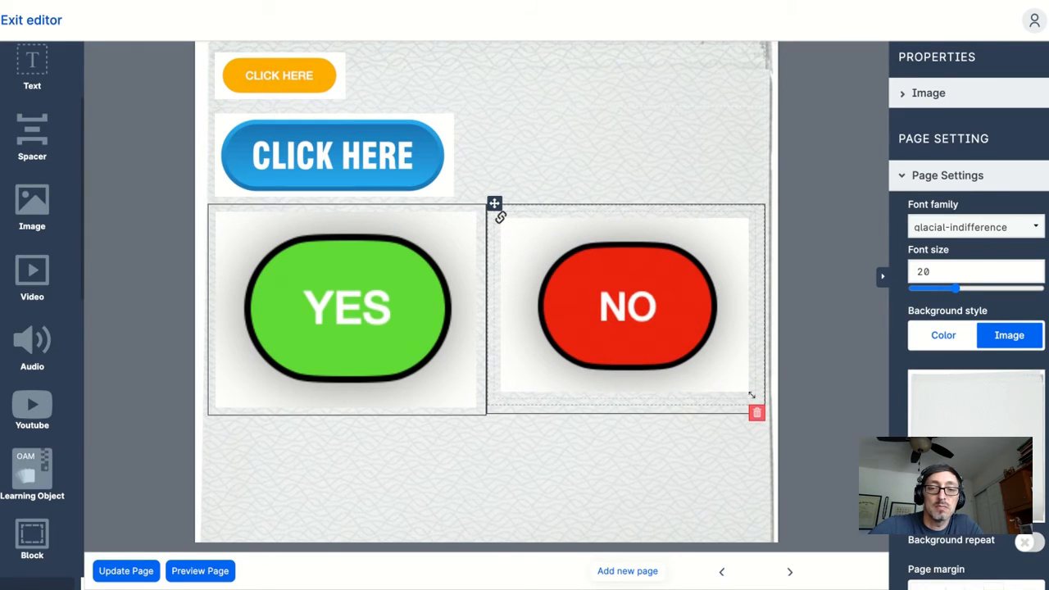
left_click(441, 353)
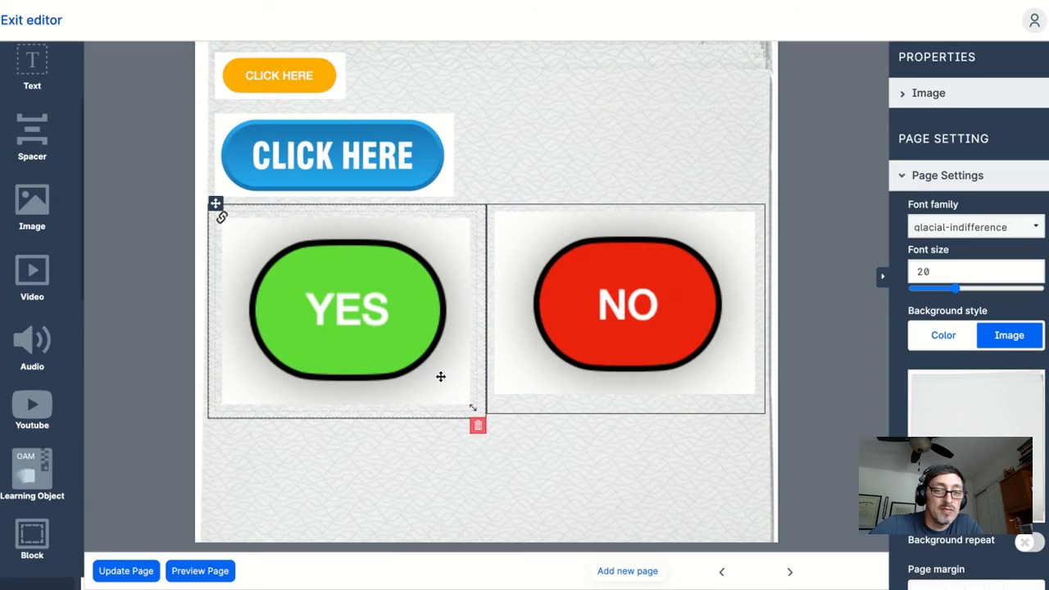
left_click_drag(473, 406, 454, 392)
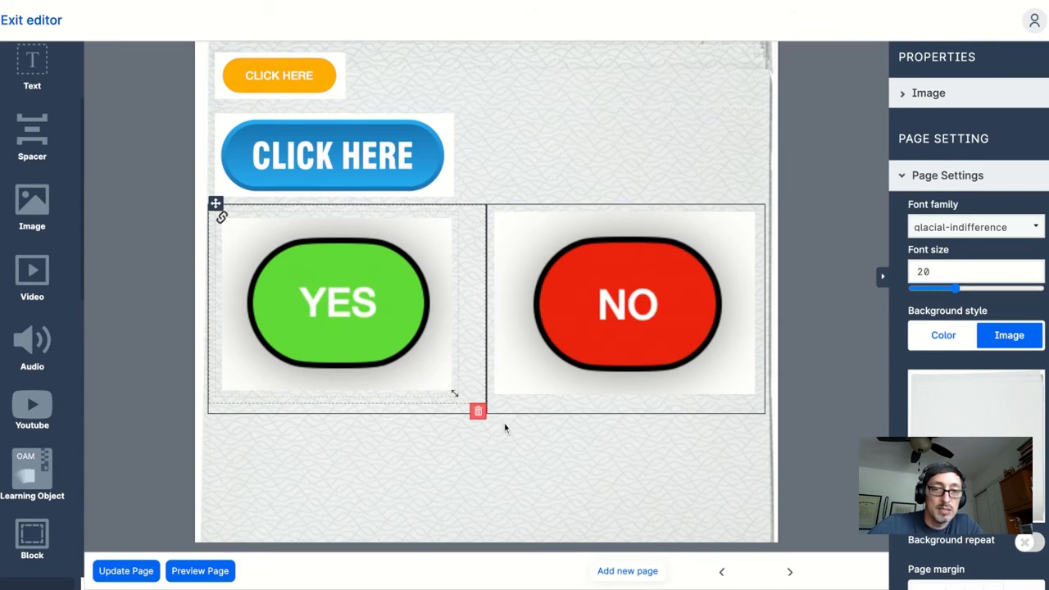
- Centre-align the YES image and the NO image within their columns
left_click(902, 94)
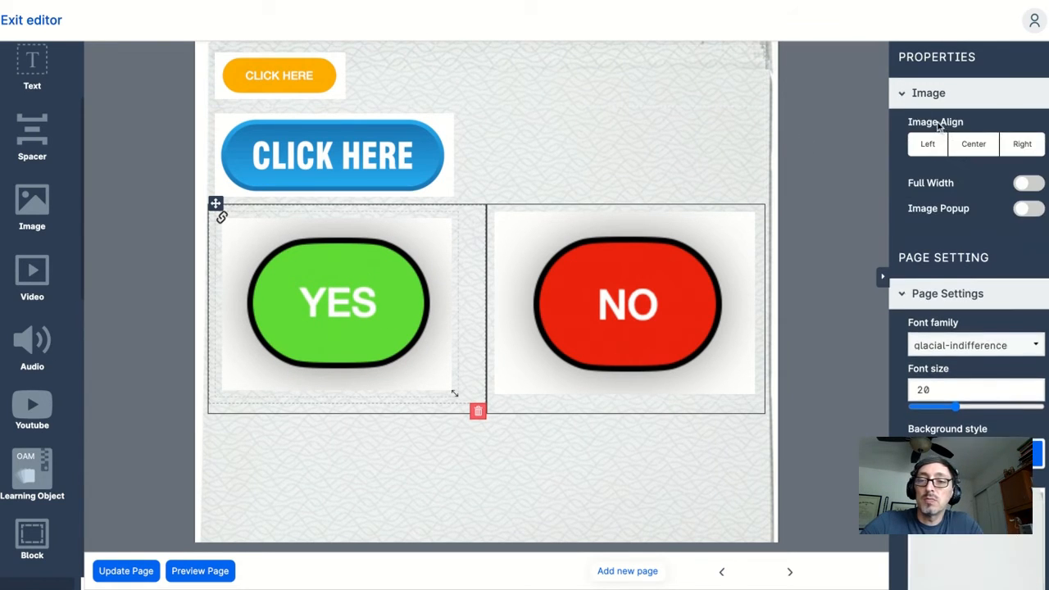
left_click(975, 145)
left_click(648, 288)
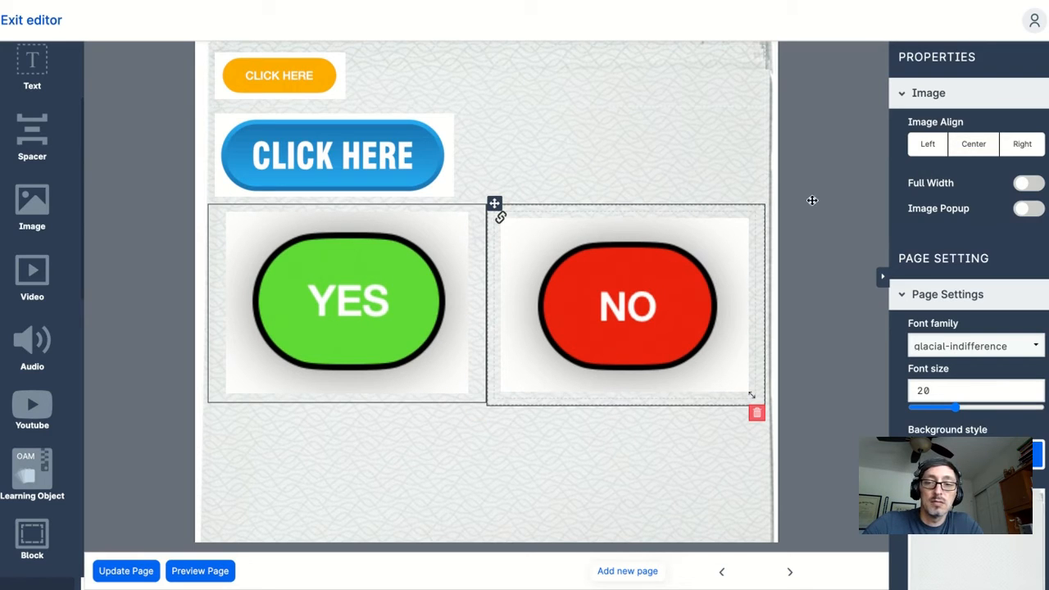
left_click(976, 146)
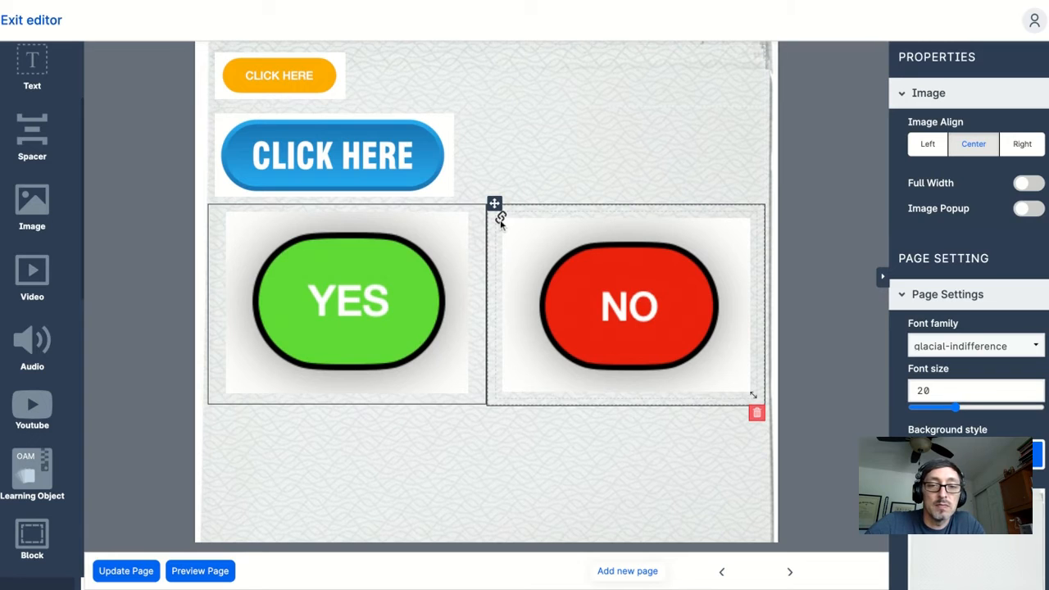
- Review the NO image's external and internal link options, and close them by selecting the blue CLICK HERE image
left_click(501, 218)
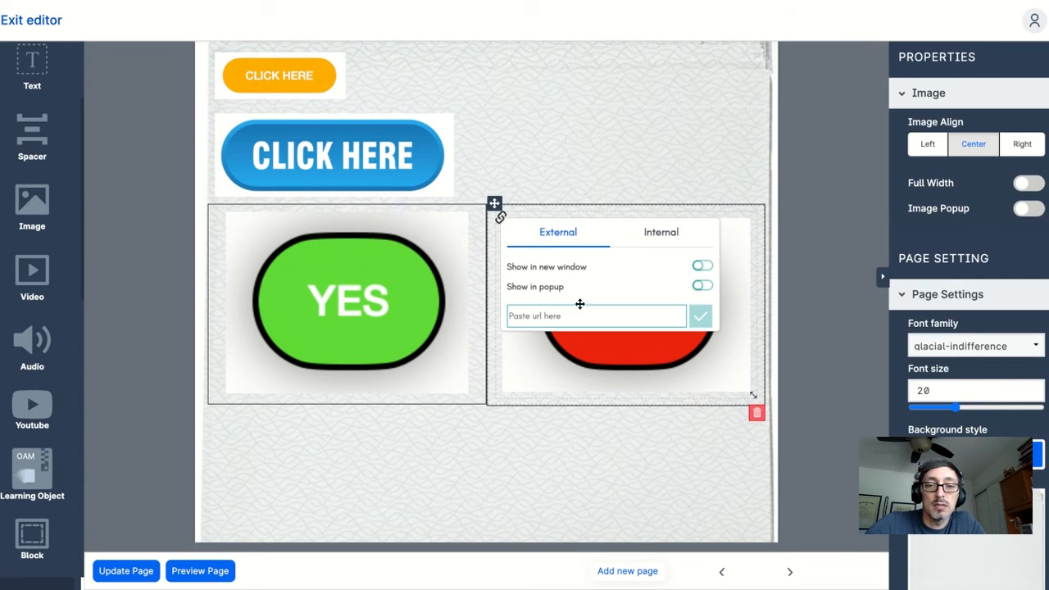
left_click(648, 239)
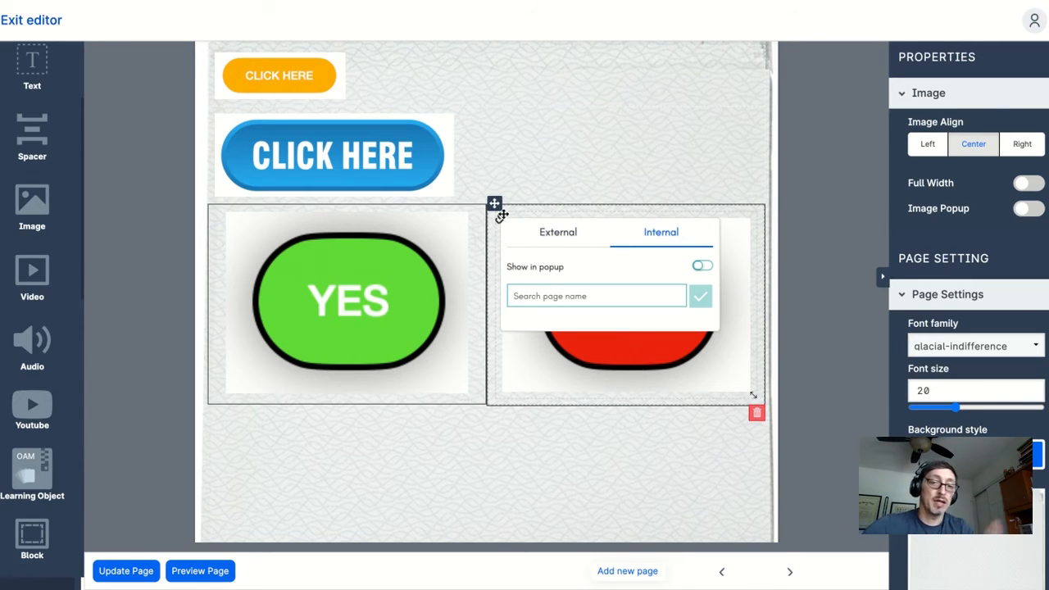
left_click(261, 158)
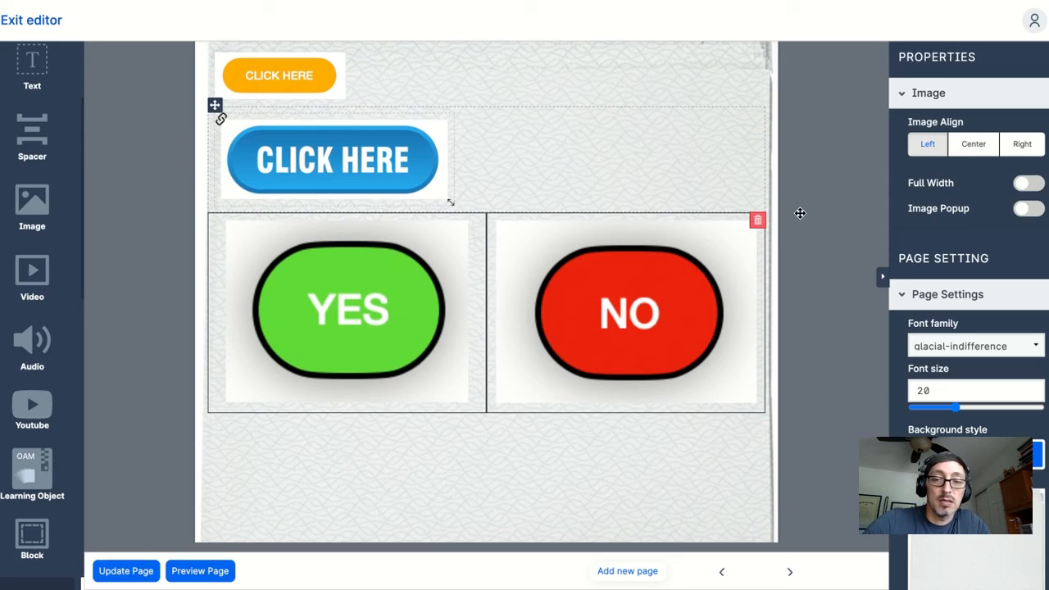
- Replace the blue CLICK HERE image with the centred text "Choose either YES or NO to decide which adventure you will go on."
left_click(758, 219)
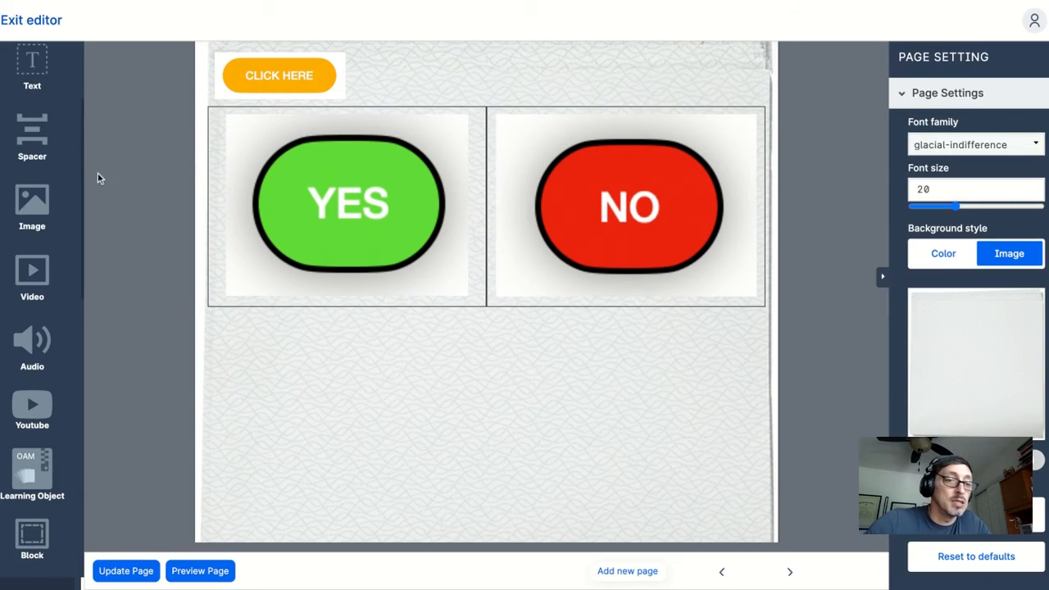
left_click(30, 63)
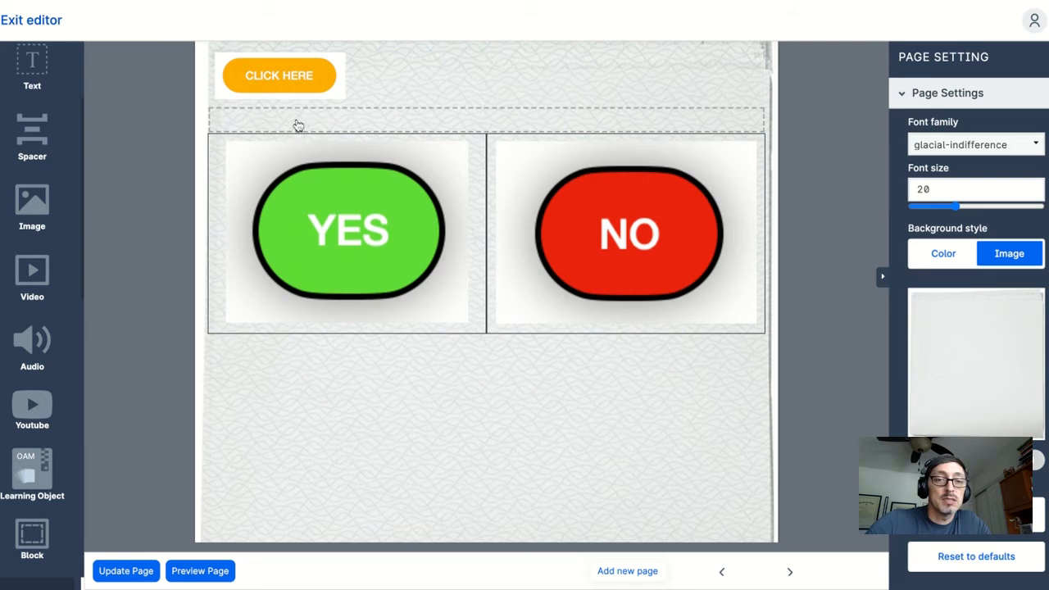
left_click(336, 127)
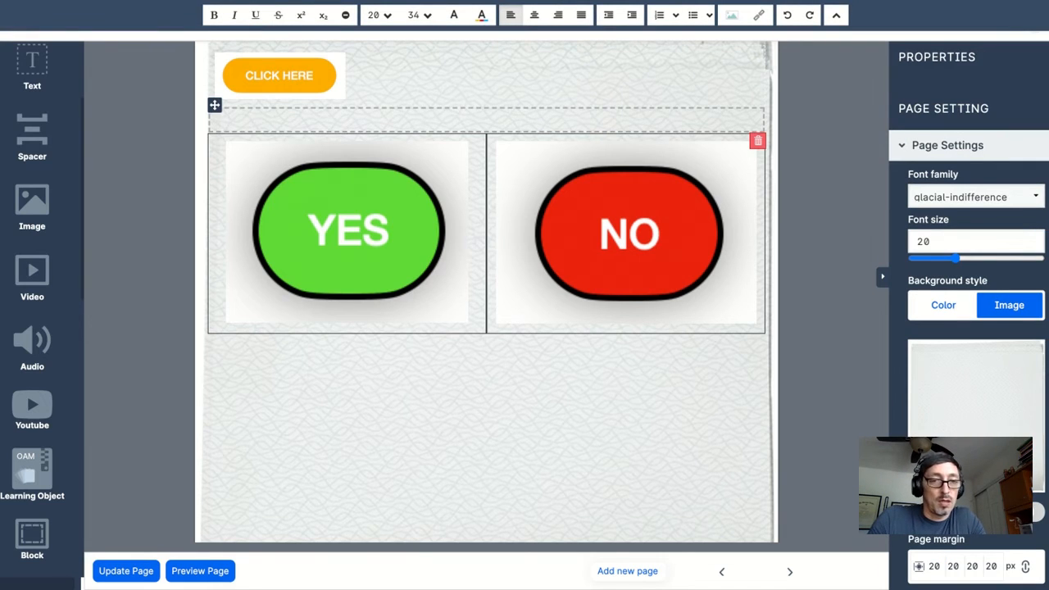
type("Choo")
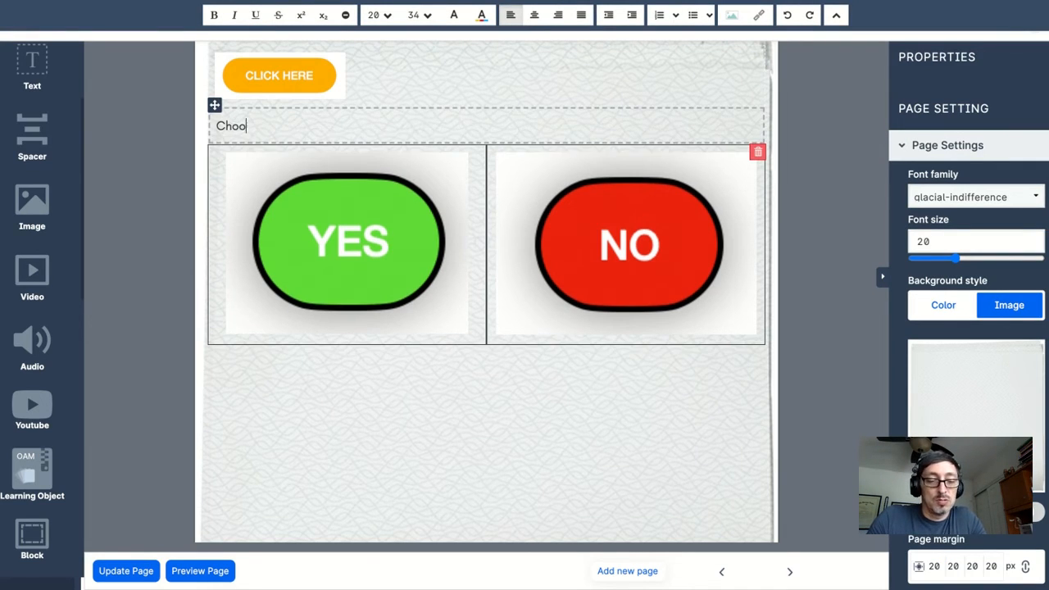
type("se either YES or NO")
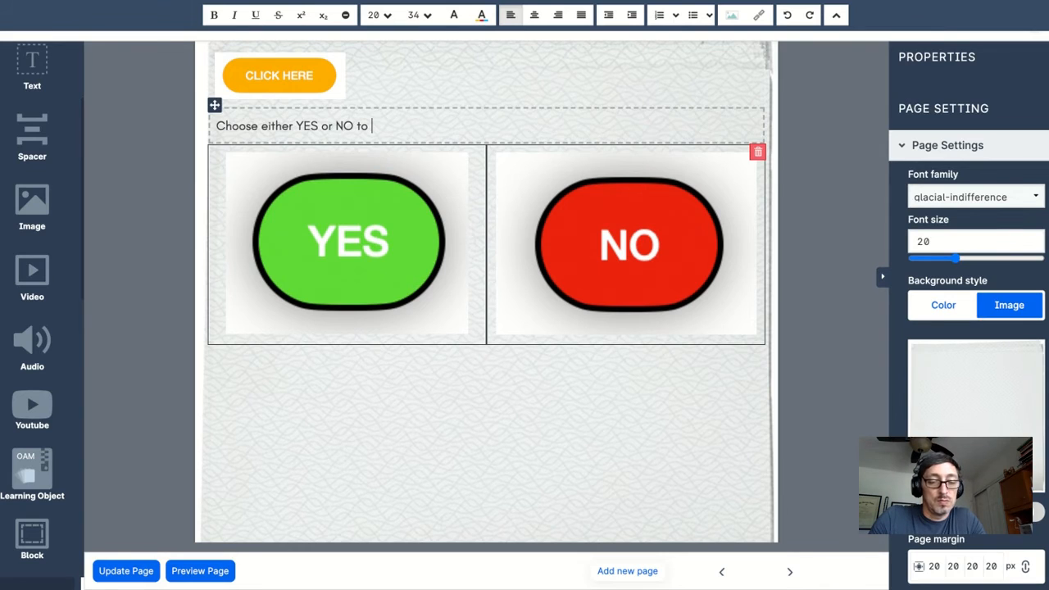
type("to decide which adventure you will go on.")
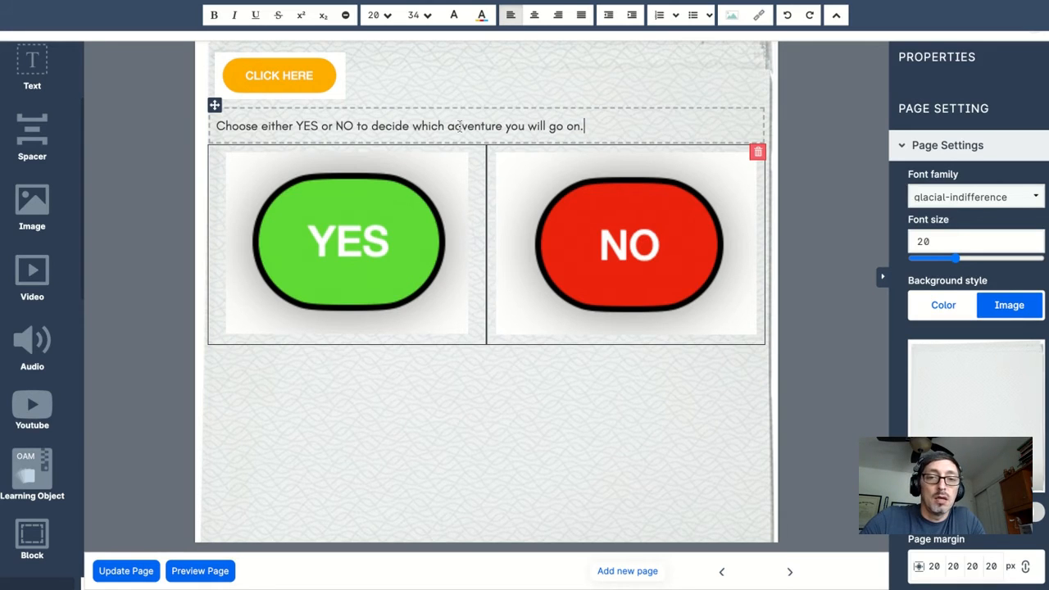
left_click(534, 15)
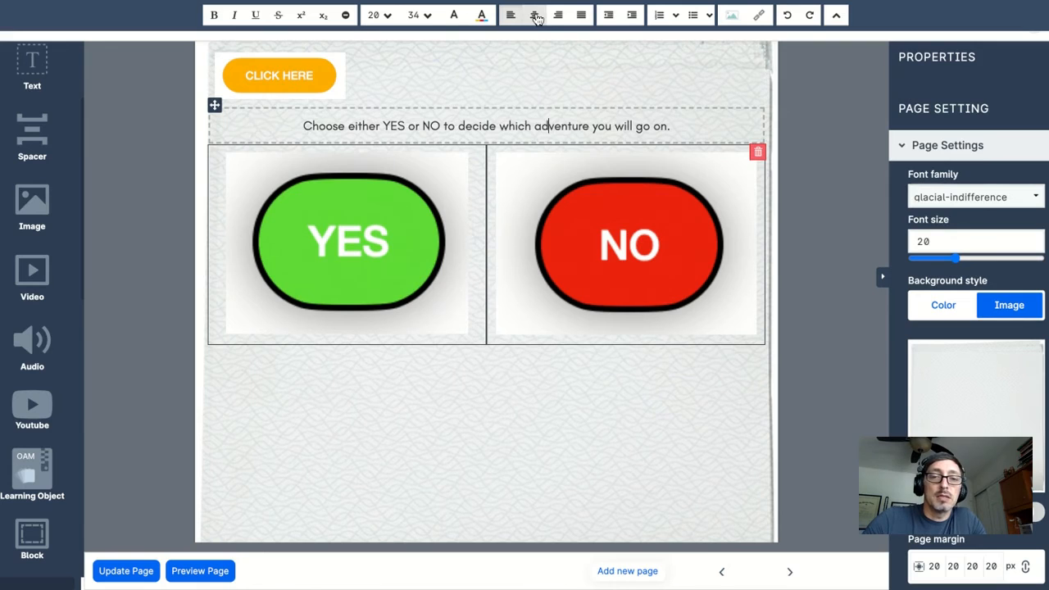
left_click(405, 407)
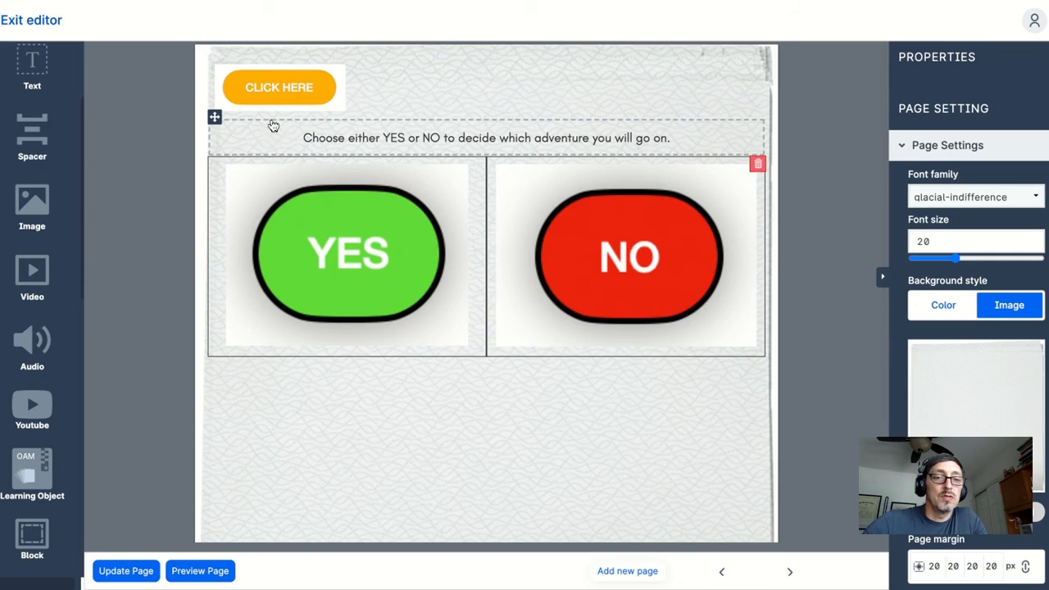
- Delete the orange CLICK HERE image and add a two-column block directly below the YES and NO block
left_click(428, 82)
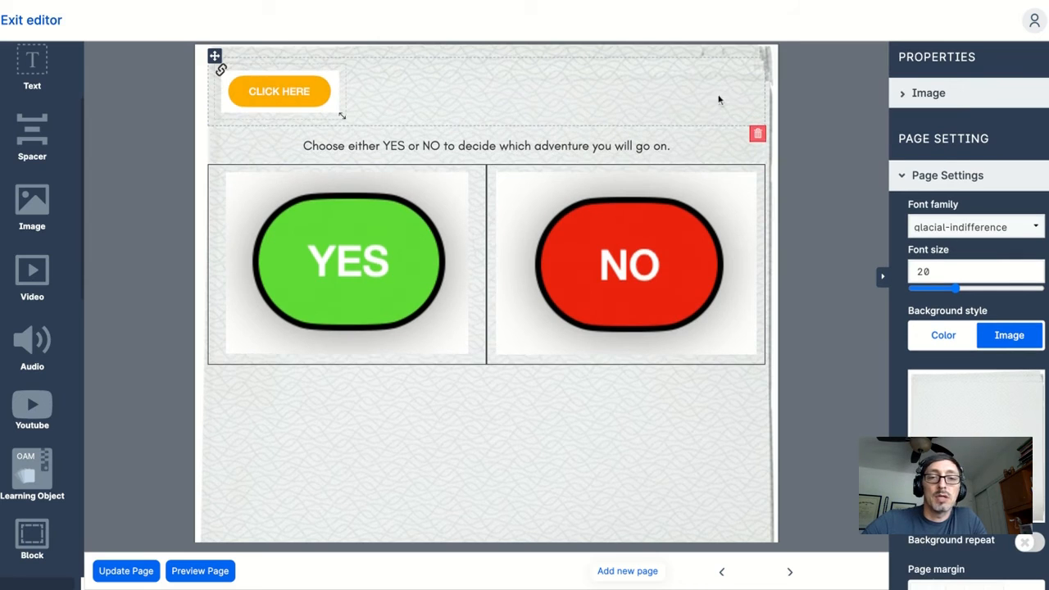
left_click(758, 133)
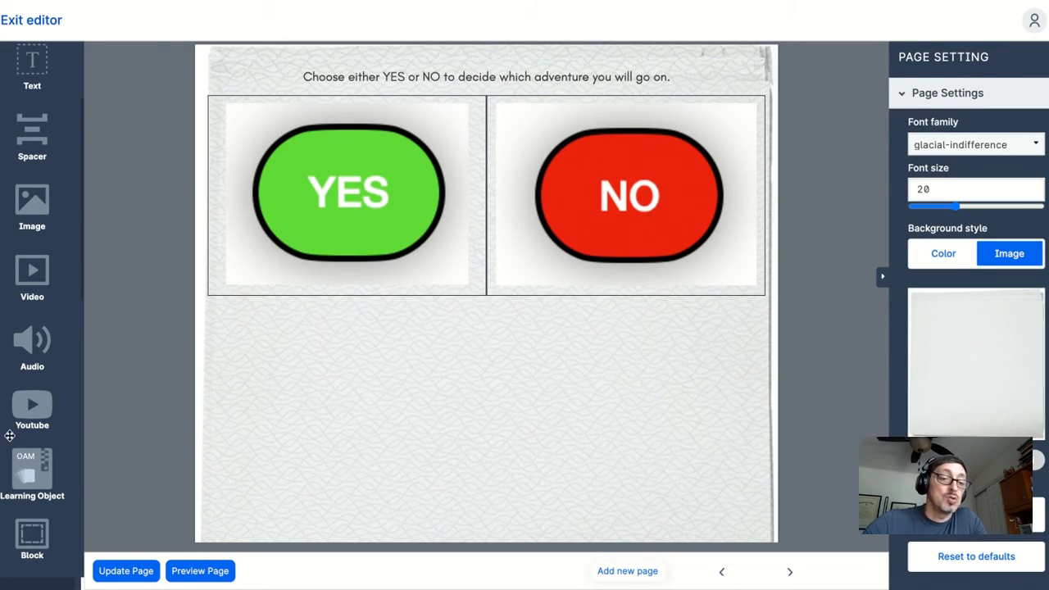
scroll(16, 460, "down", 1)
scroll(16, 460, "down", 5)
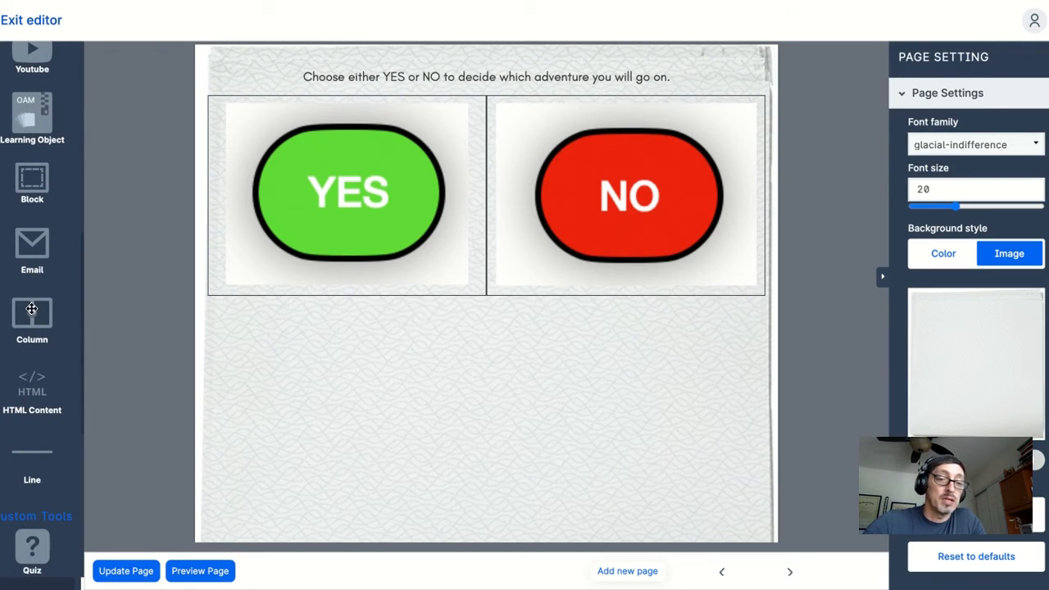
left_click_drag(31, 309, 486, 309)
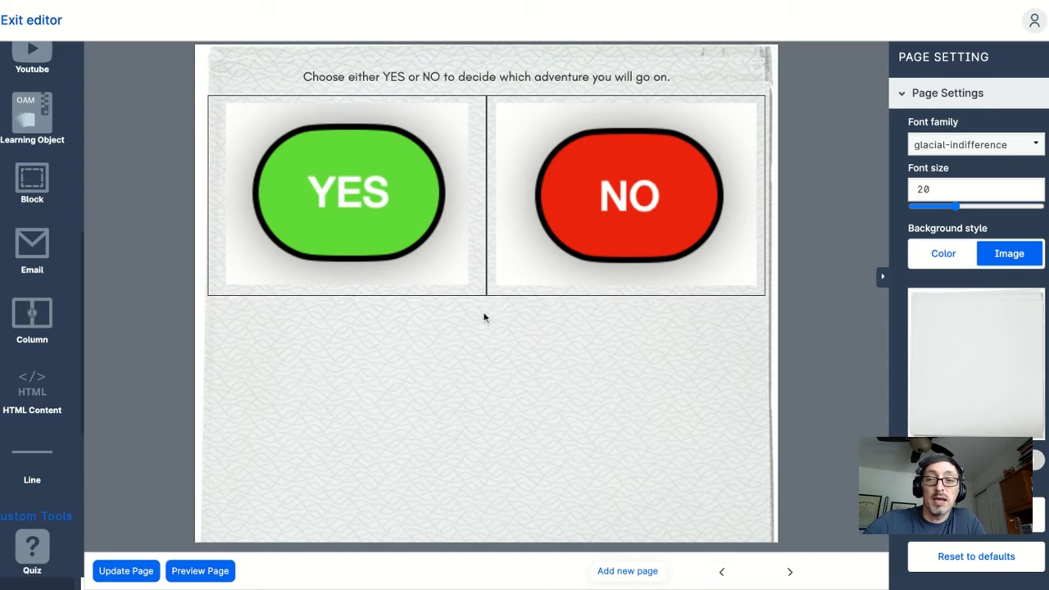
- Give the new two-column block's cells a dark grey border
left_click(537, 317)
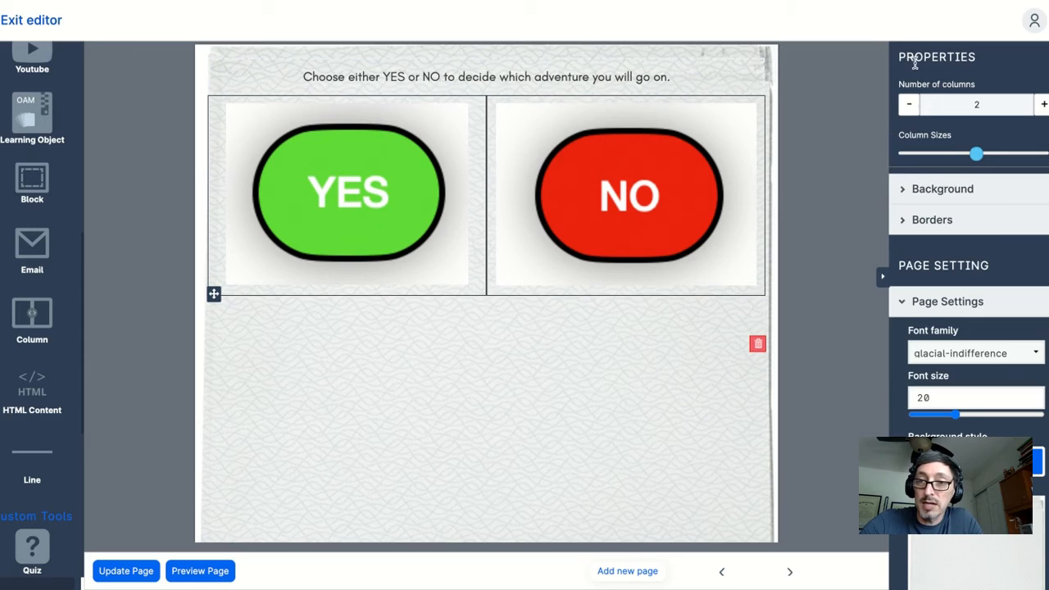
left_click(906, 223)
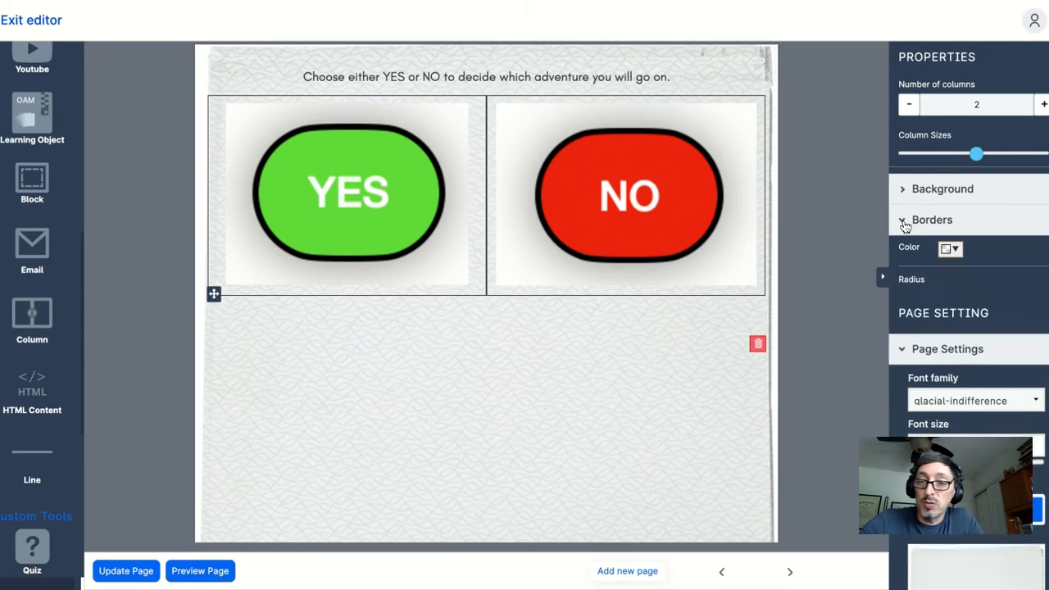
left_click(947, 251)
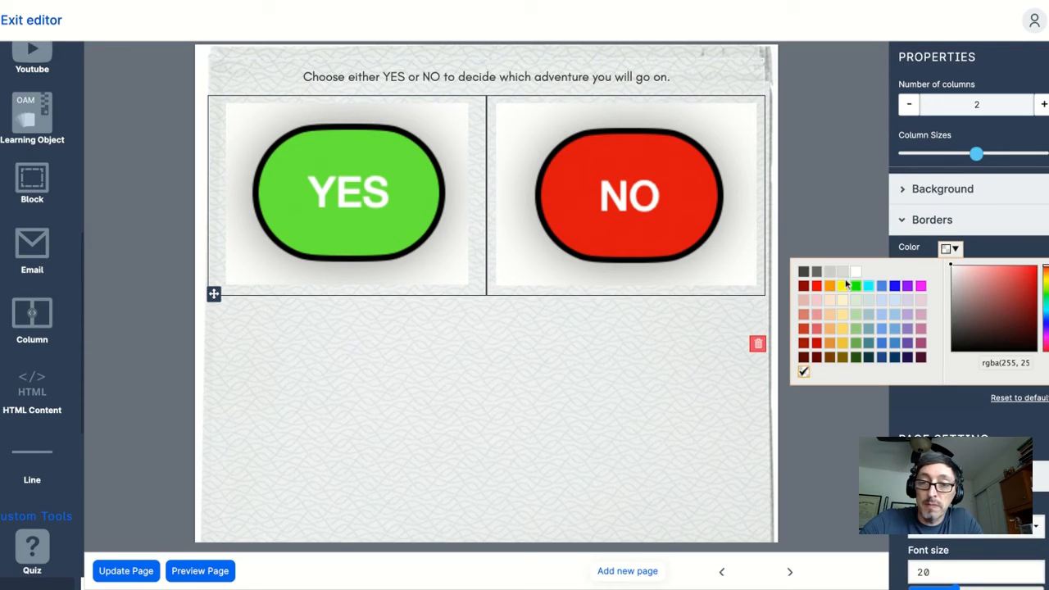
left_click(805, 273)
left_click(413, 324)
left_click(804, 273)
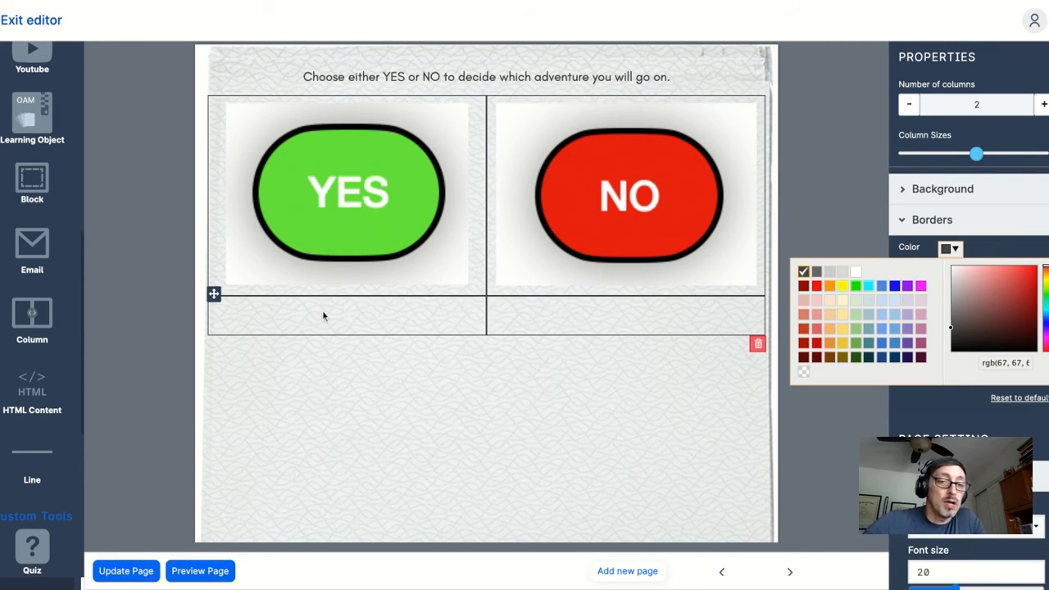
- Delete the instruction text and the YES and NO images, leaving both bordered column blocks empty
left_click(410, 77)
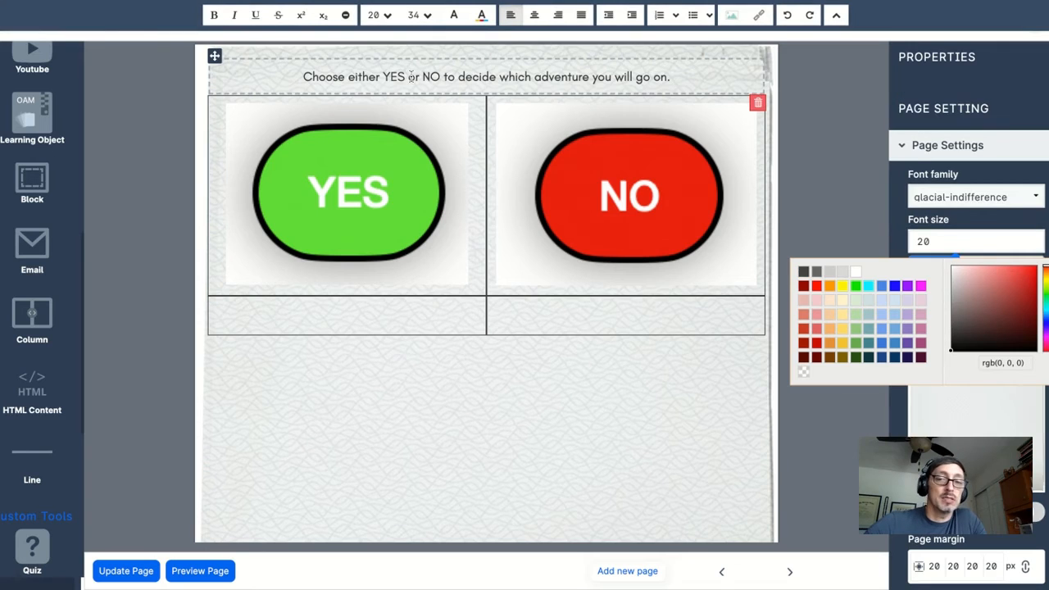
left_click(757, 103)
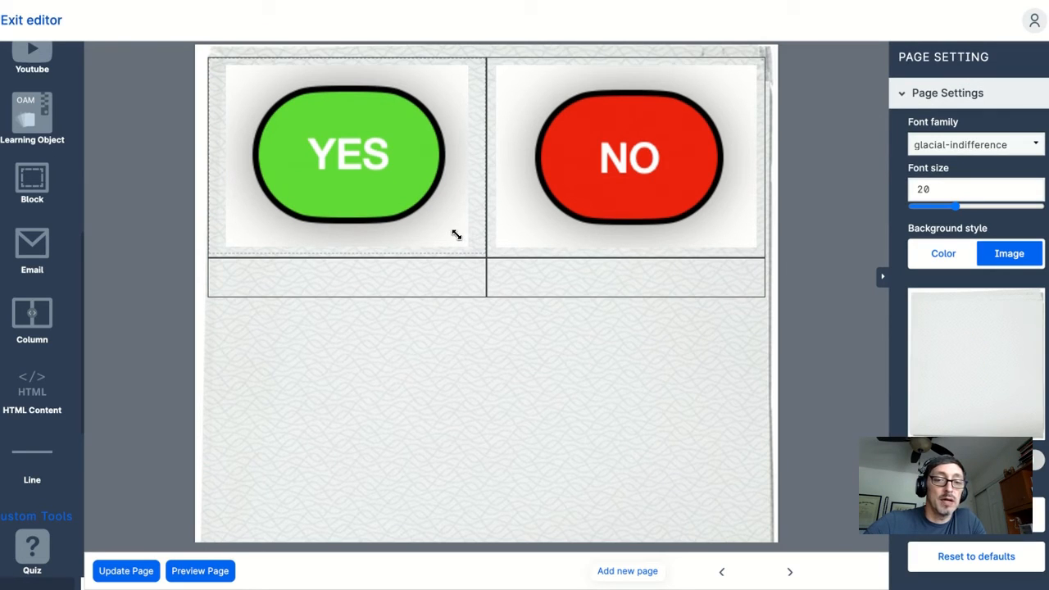
left_click_drag(464, 244, 447, 237)
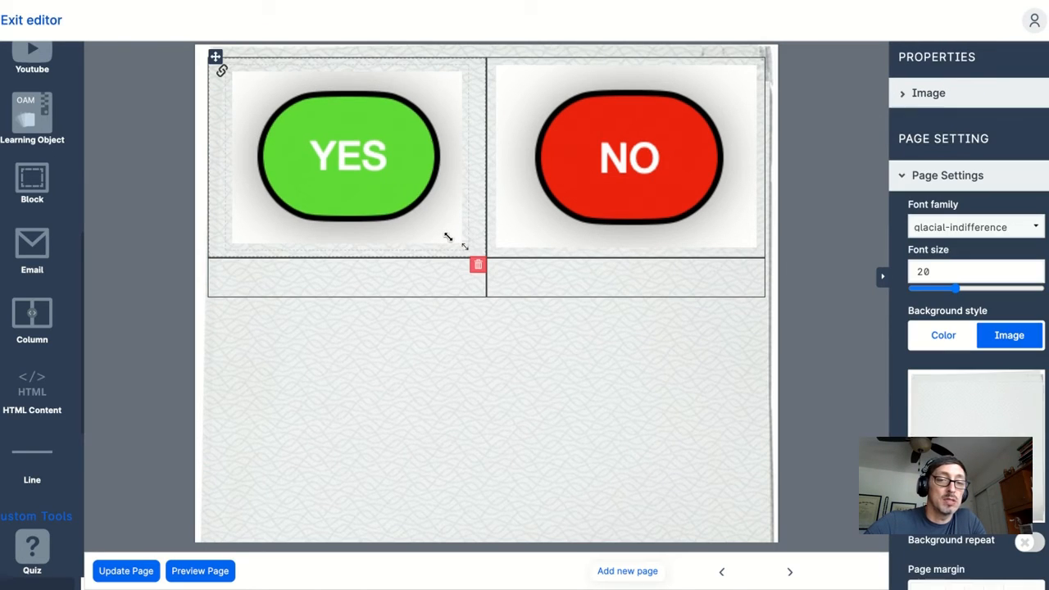
left_click(479, 267)
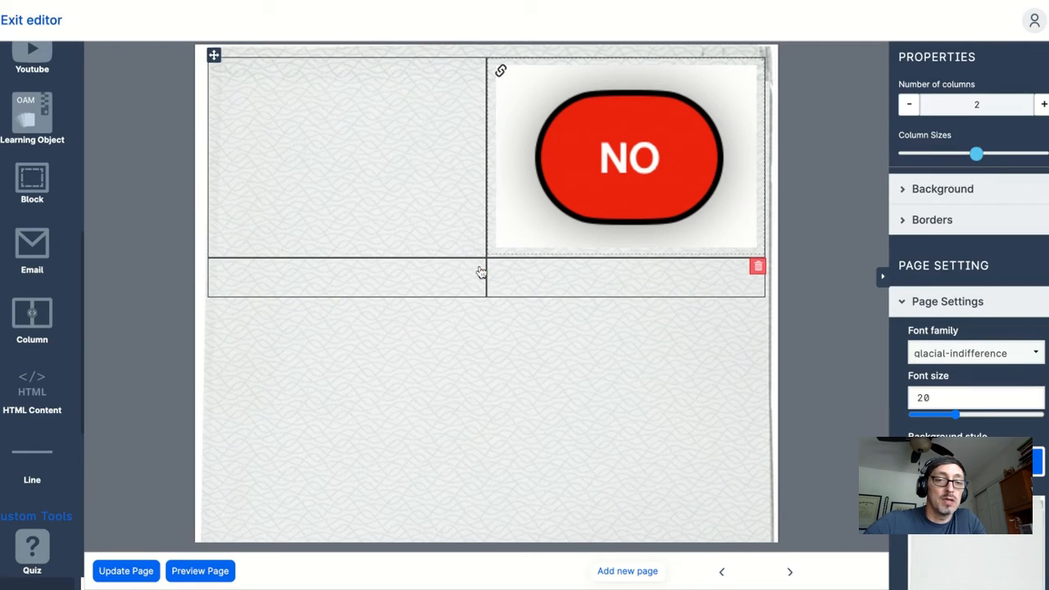
left_click(687, 234)
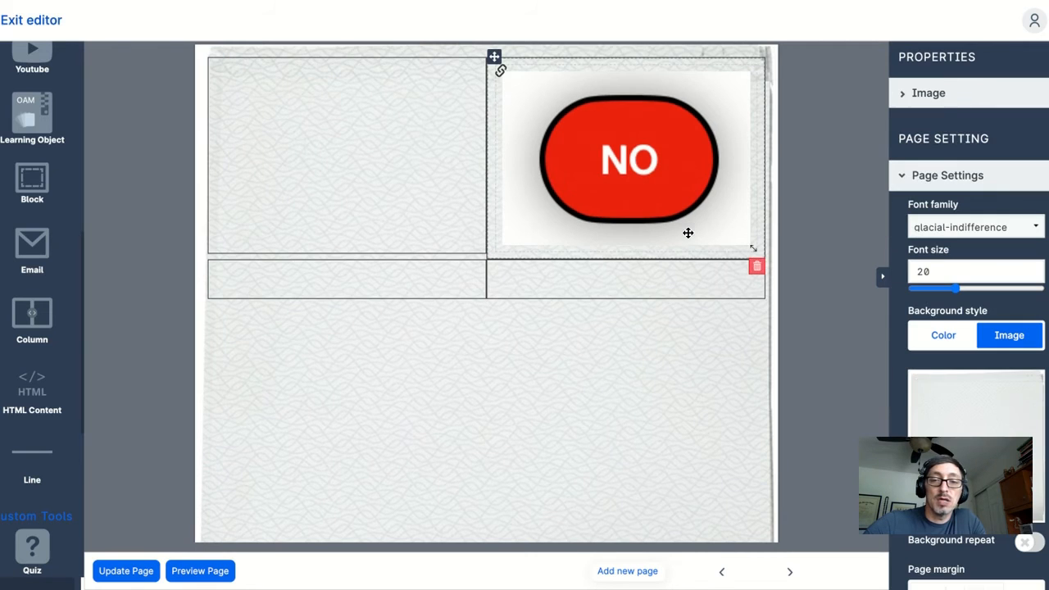
left_click(756, 267)
- Insert the pizza image from the gallery into the first block's left column
scroll(49, 270, "up", 2)
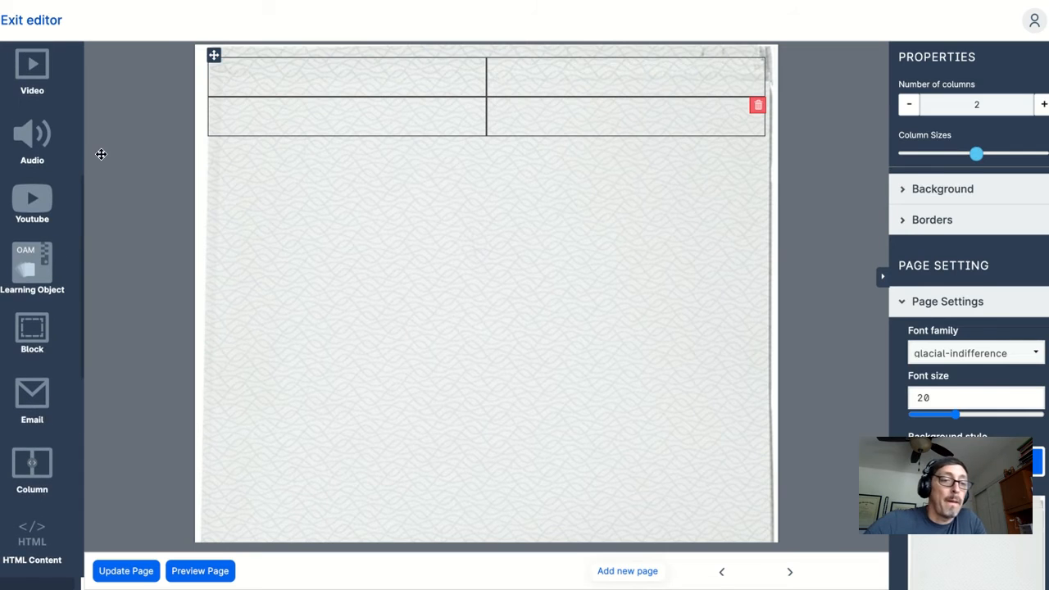
scroll(49, 169, "up", 3)
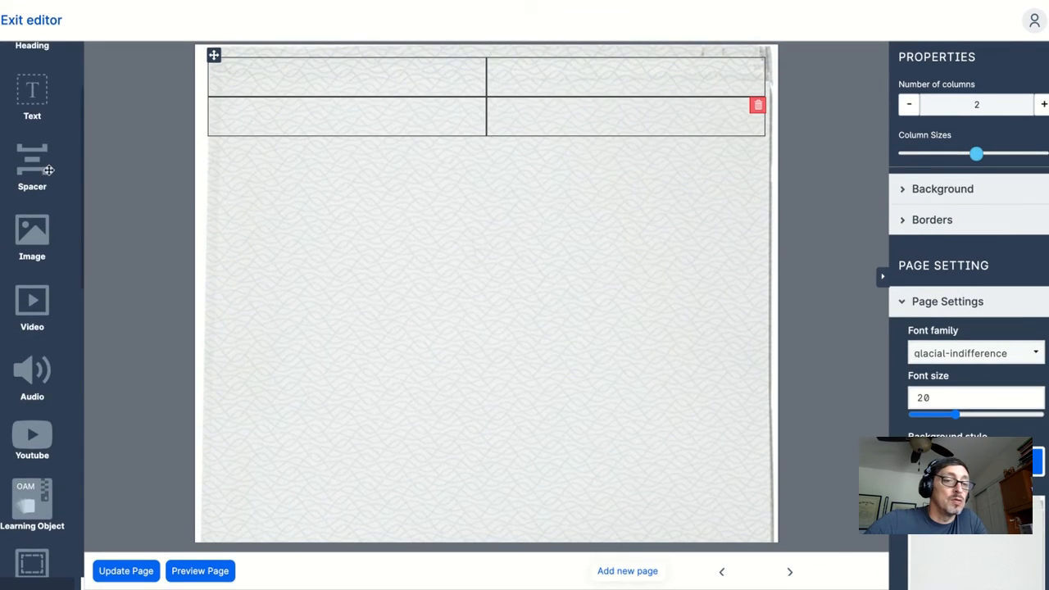
scroll(33, 105, "up", 2)
left_click_drag(36, 288, 348, 73)
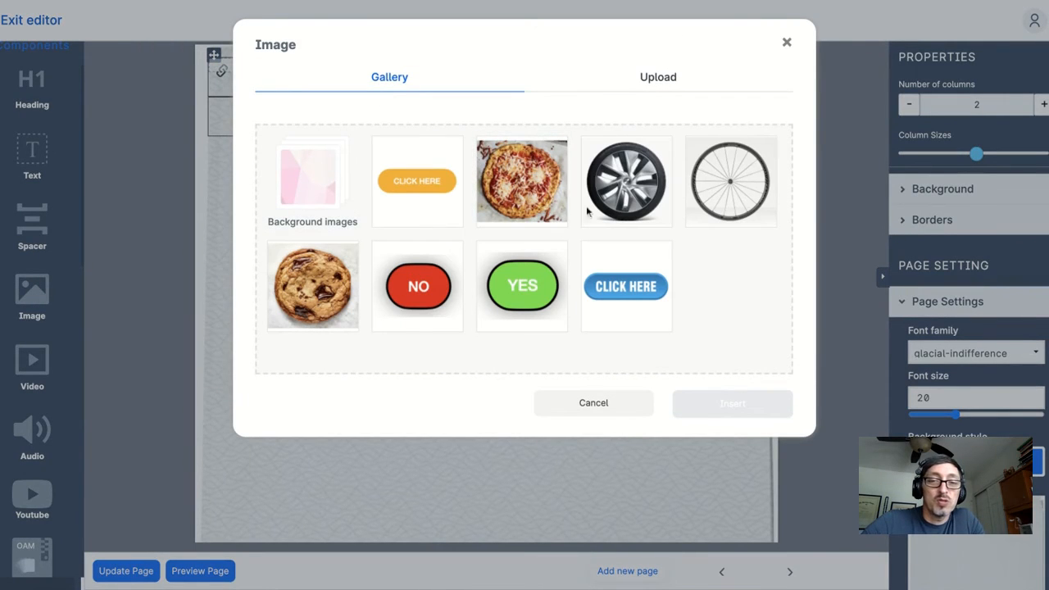
left_click(538, 194)
left_click(729, 410)
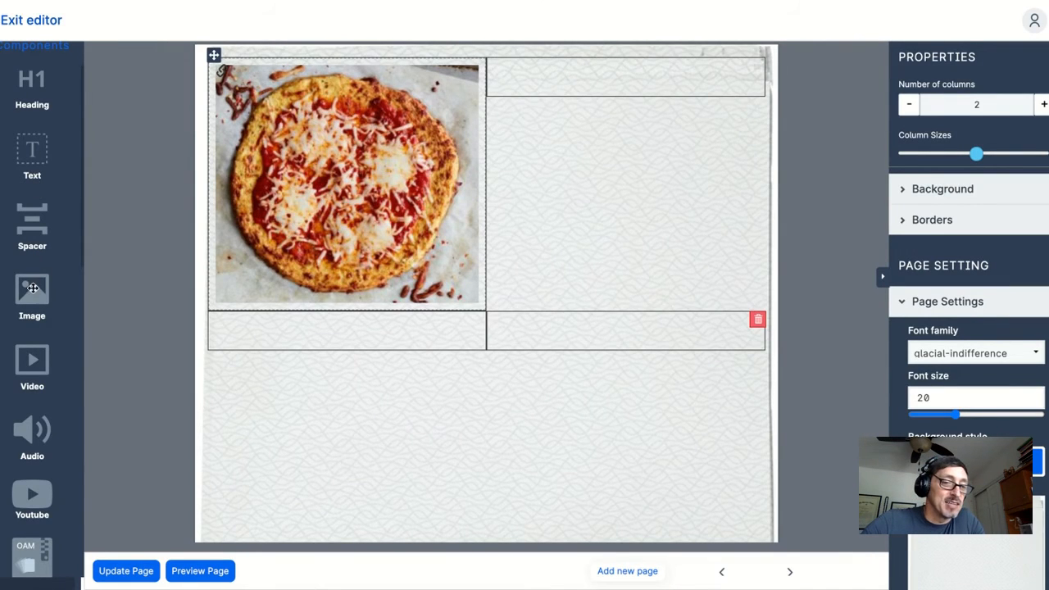
- Insert the car wheel image from the gallery into the second block's left column
left_click_drag(33, 292, 351, 329)
left_click(640, 197)
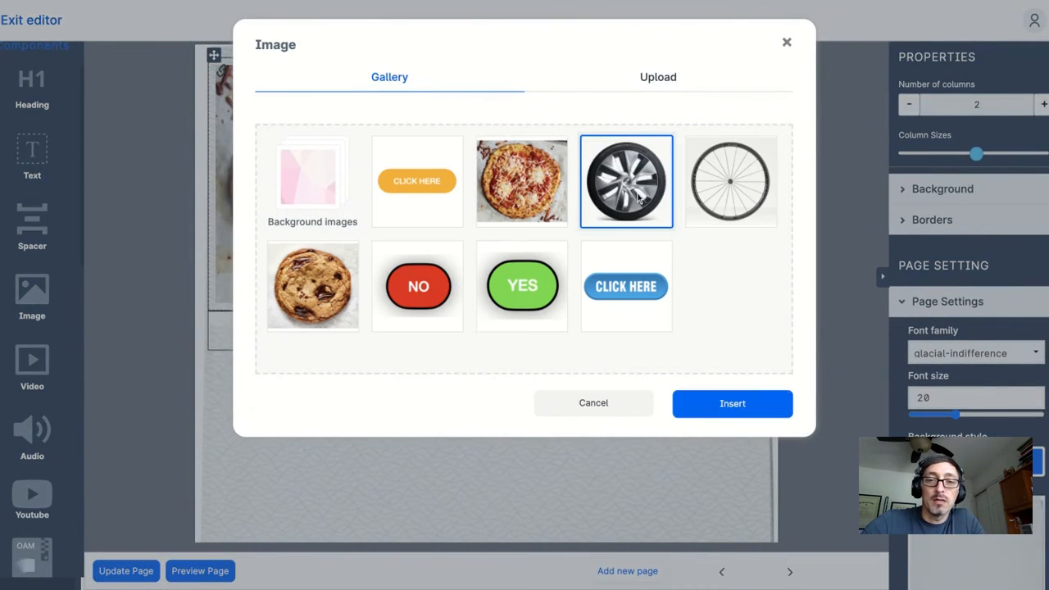
left_click(745, 409)
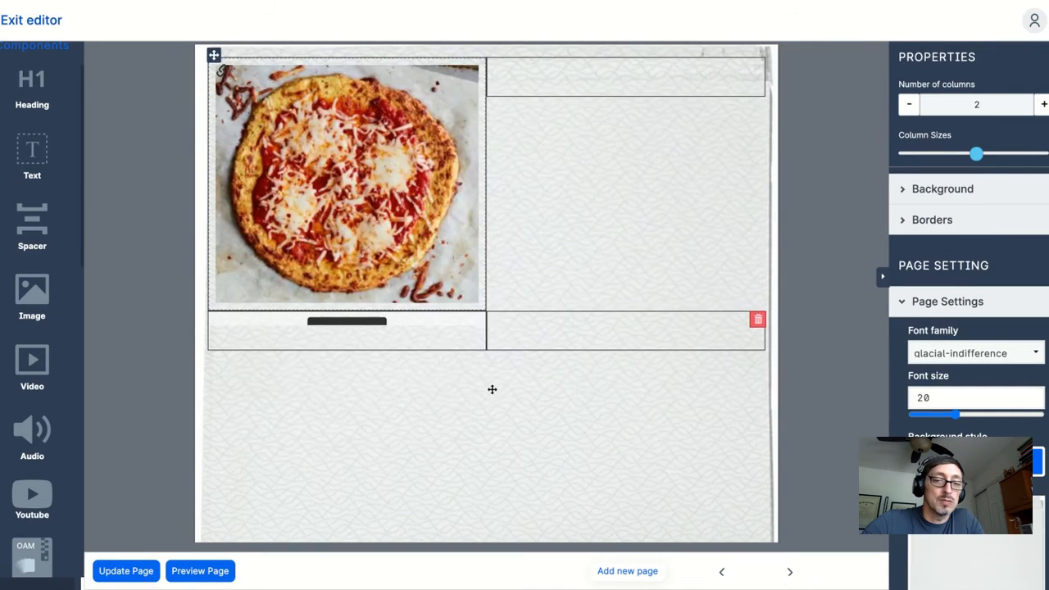
- Insert the cookie image from the gallery into the second block's right column
left_click_drag(39, 289, 623, 358)
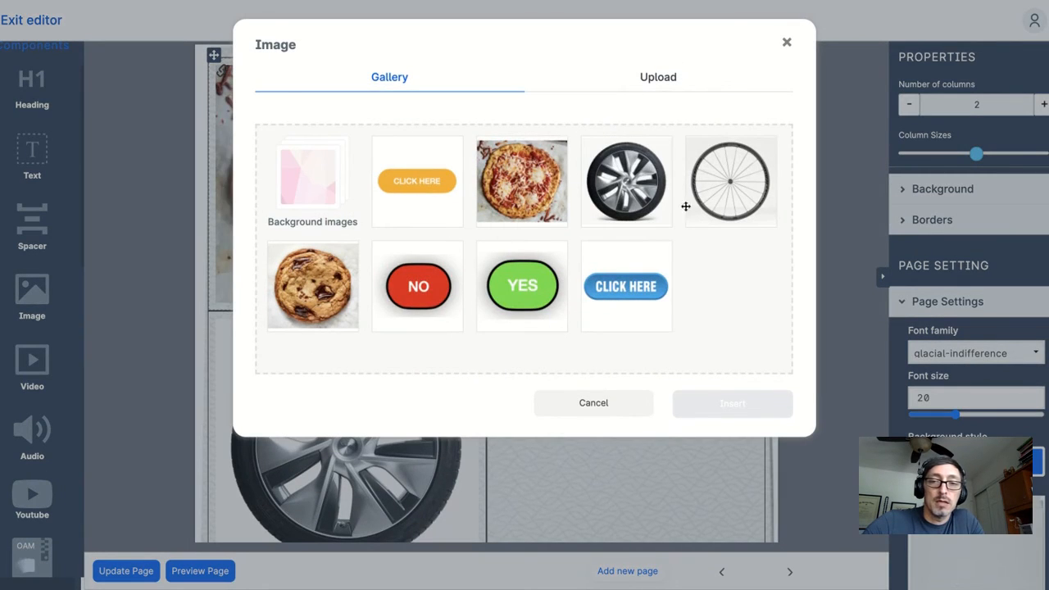
left_click(718, 203)
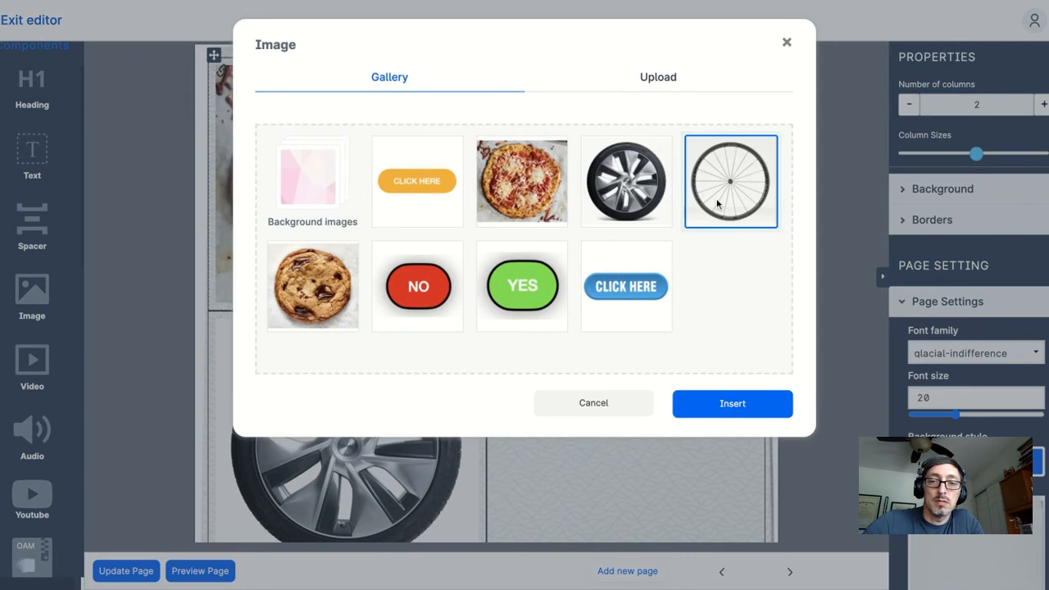
left_click(279, 310)
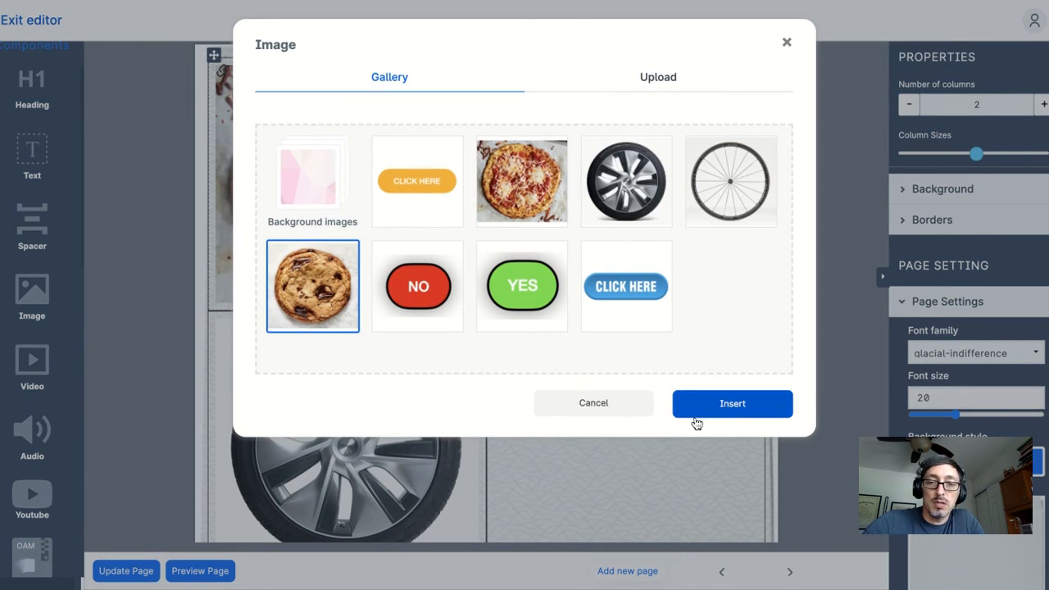
left_click(721, 406)
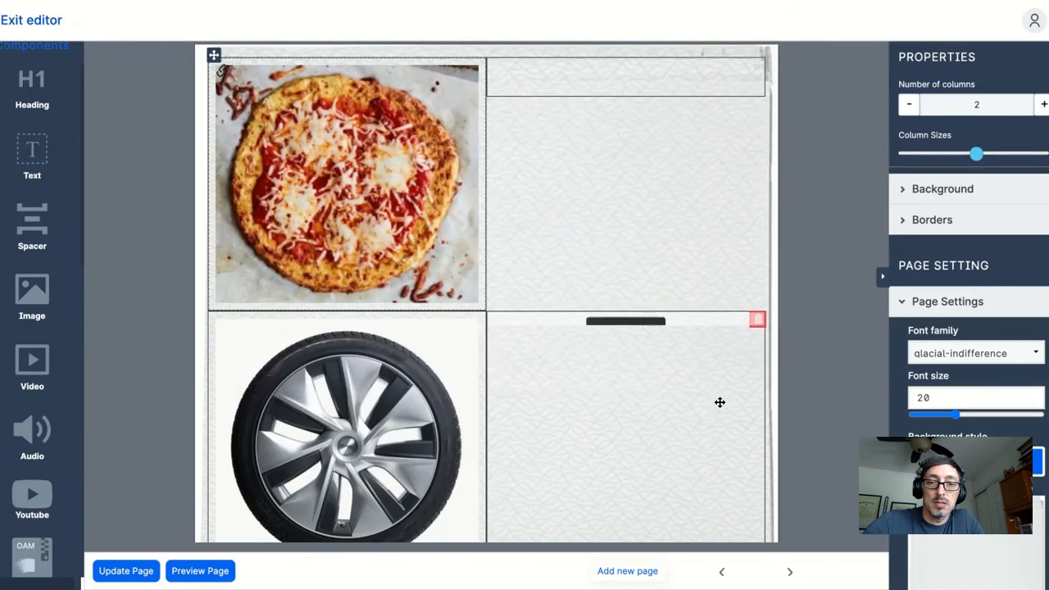
- Insert the bicycle wheel image from the gallery into the first block's right column
left_click_drag(39, 288, 626, 101)
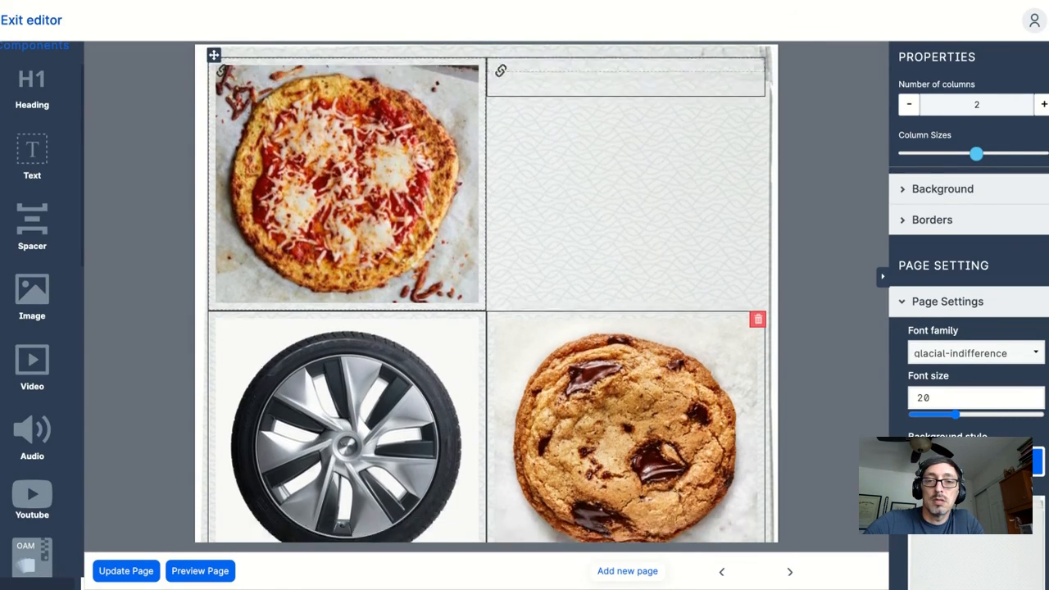
left_click(741, 192)
left_click(730, 405)
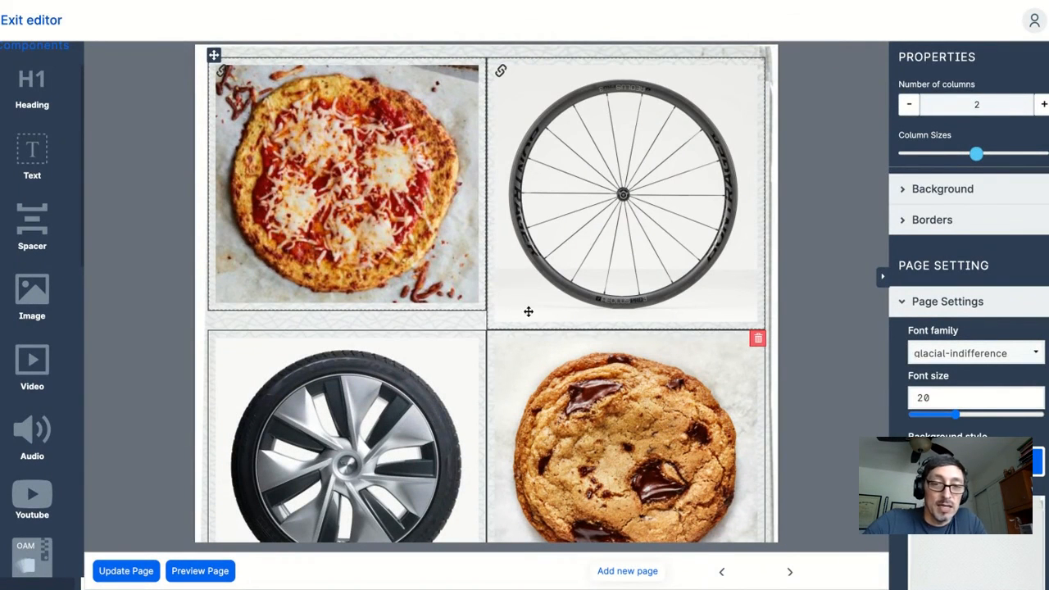
- Shrink the bicycle wheel image slightly and center it within its column
left_click(559, 302)
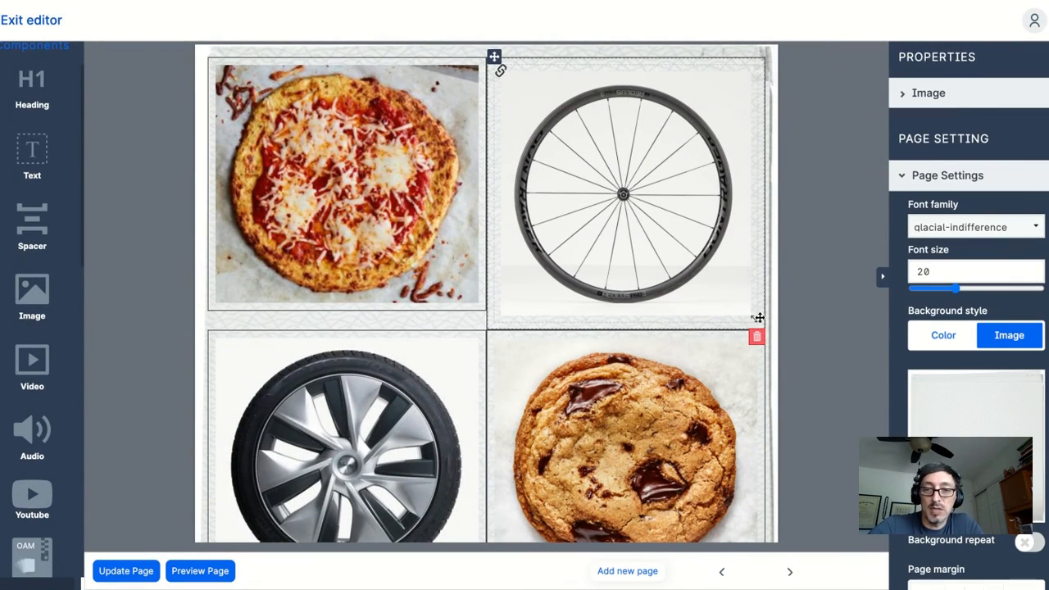
mouse_move(751, 318)
left_mouse_down()
mouse_move(605, 171)
mouse_move(741, 306)
left_mouse_up()
left_click(933, 95)
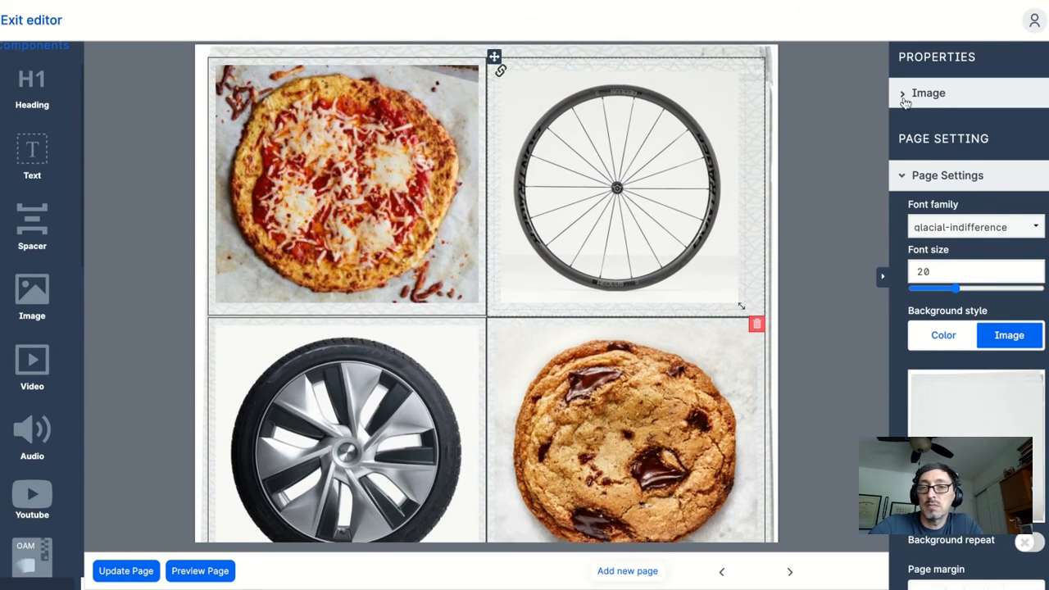
left_click(974, 144)
- Center-align the pizza, cookie and car wheel images within their columns
left_click(382, 162)
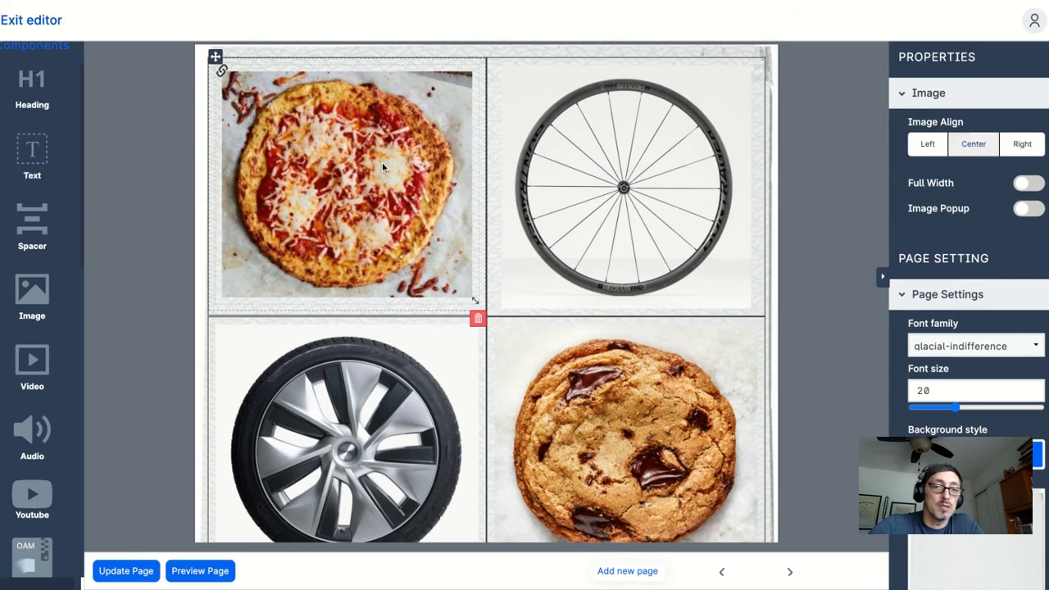
left_click(982, 153)
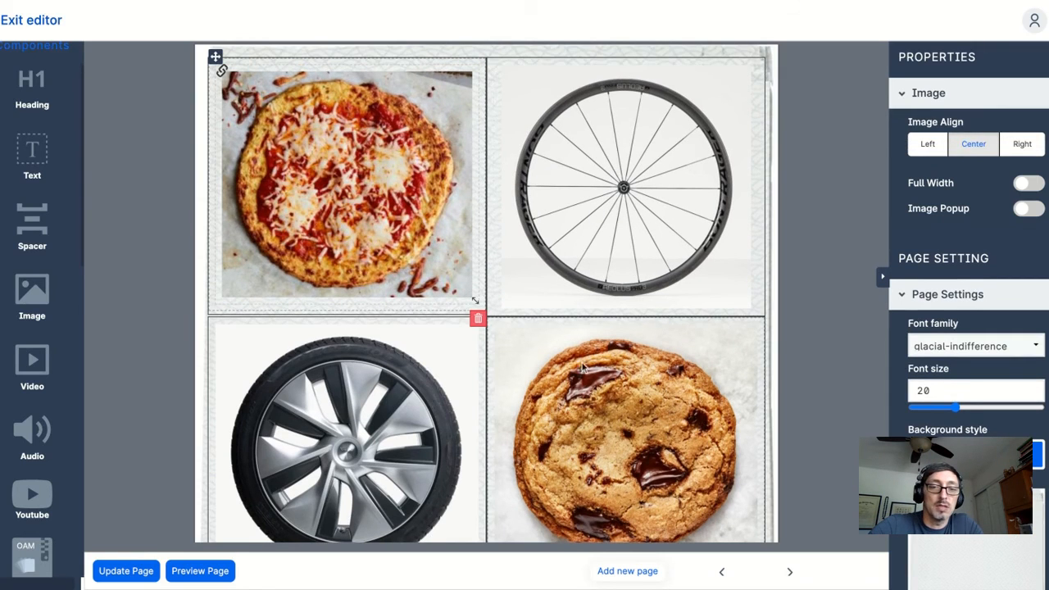
left_click(585, 402)
left_click(982, 153)
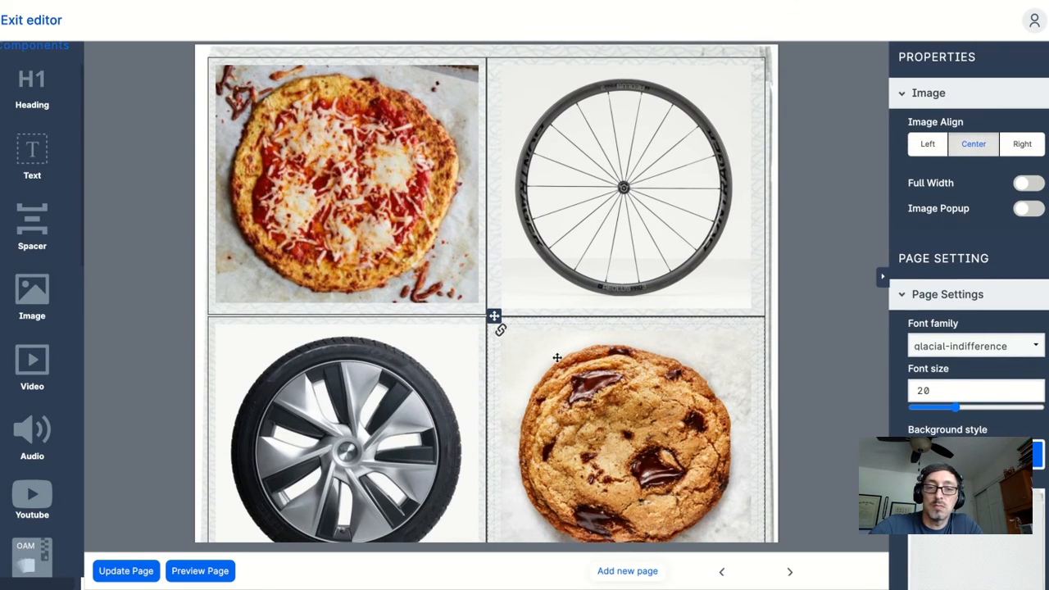
left_click(444, 401)
left_click(970, 149)
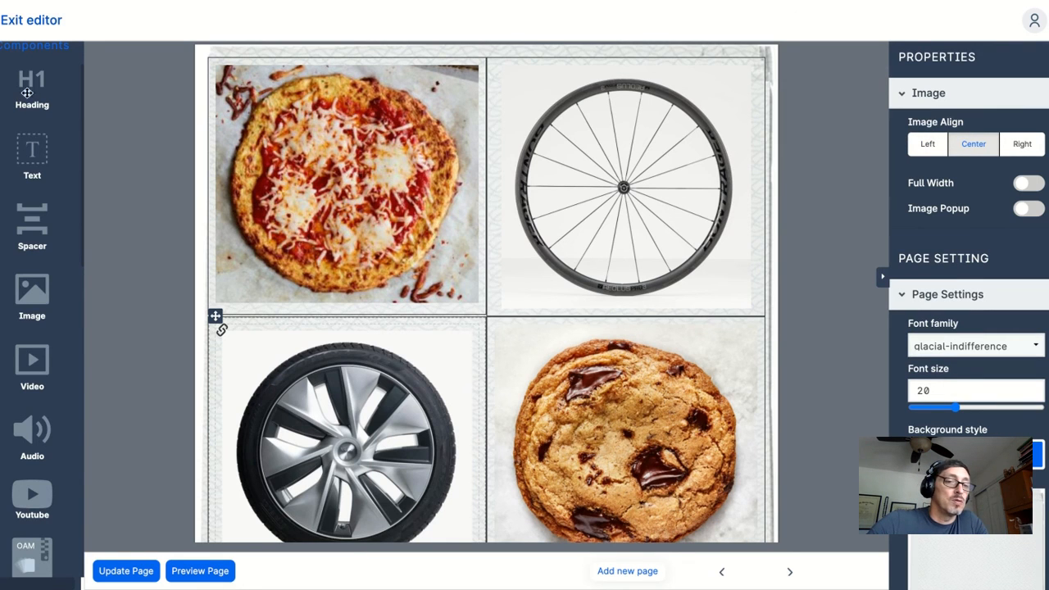
- Add a text block above the image grid reading "Which one of these is a cookie?"
left_click_drag(29, 86, 344, 51)
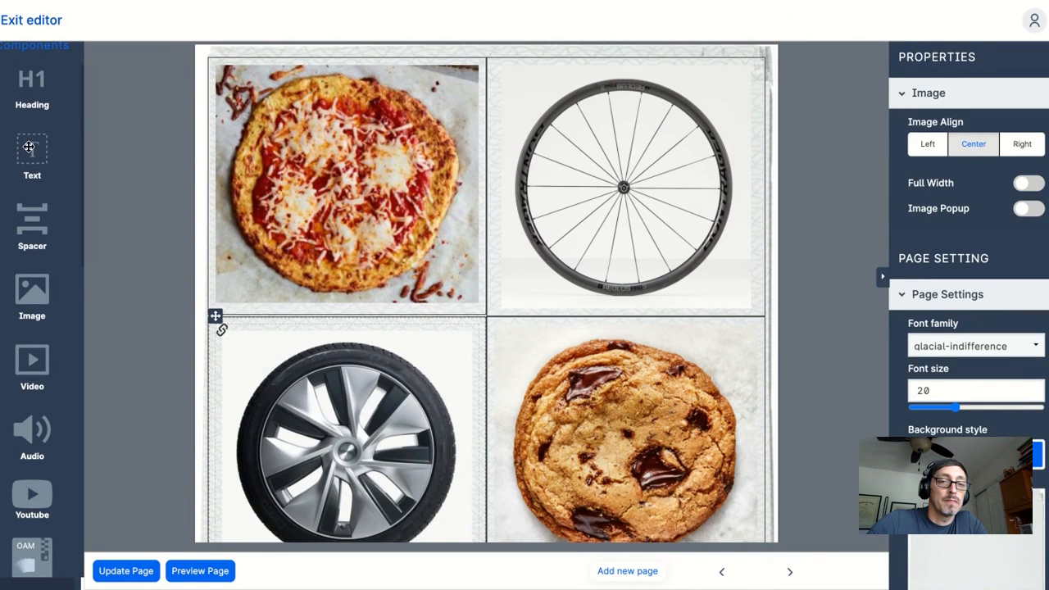
scroll(486, 300, "up", 1)
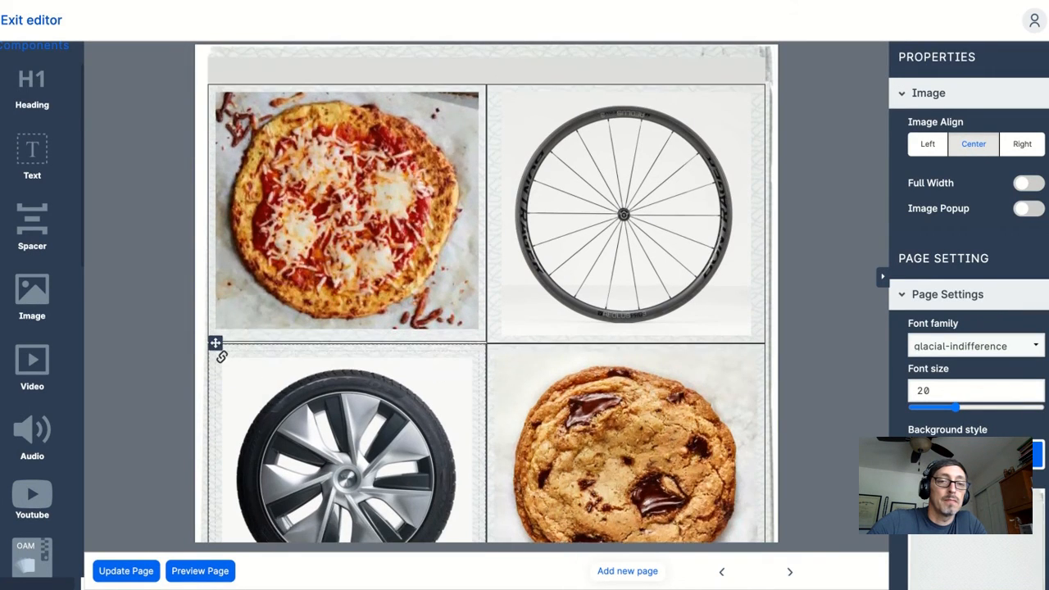
left_click(254, 75)
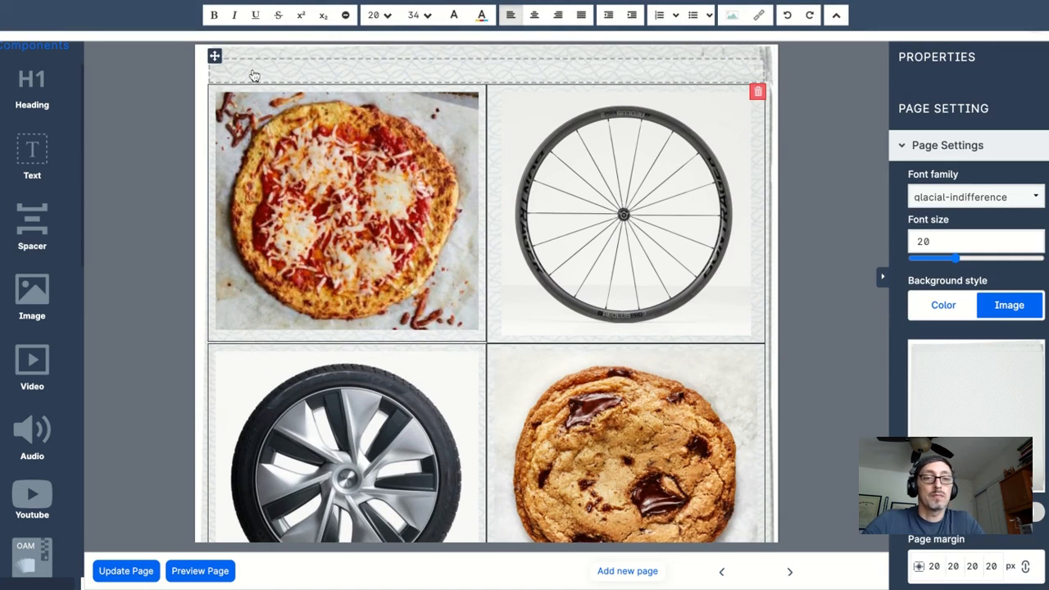
type("Which one of these is a cookie?")
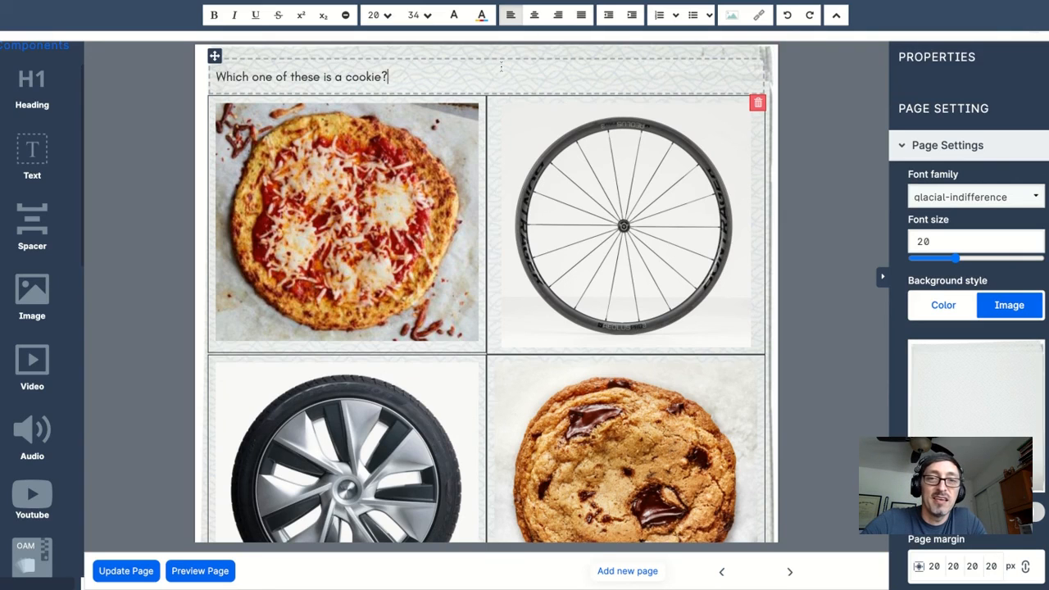
- Set the question text above the grid to font size 50 and center it
triple_click(404, 82)
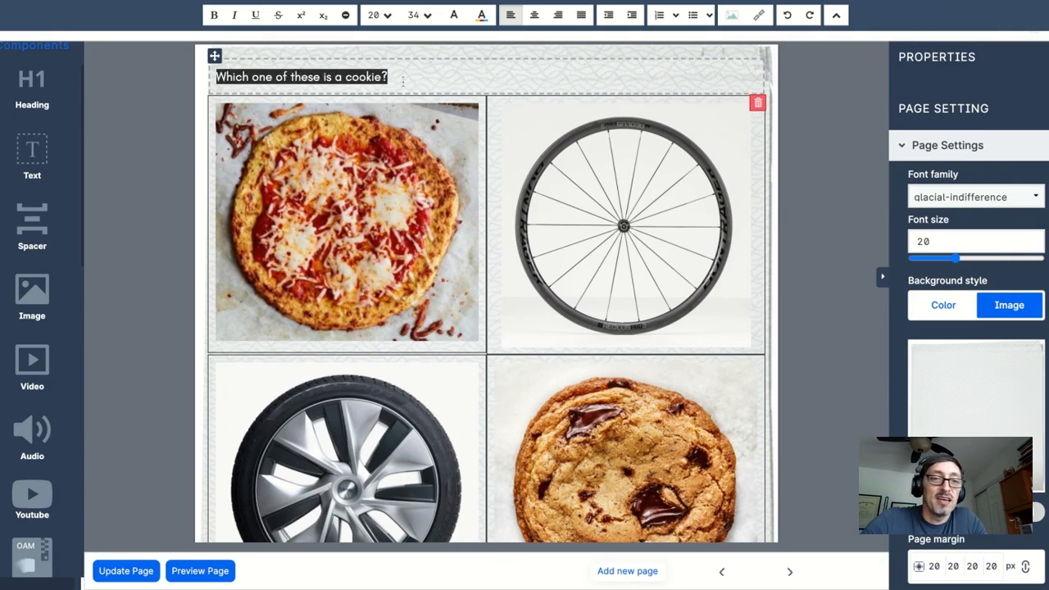
left_click(382, 15)
scroll(401, 119, "down", 15)
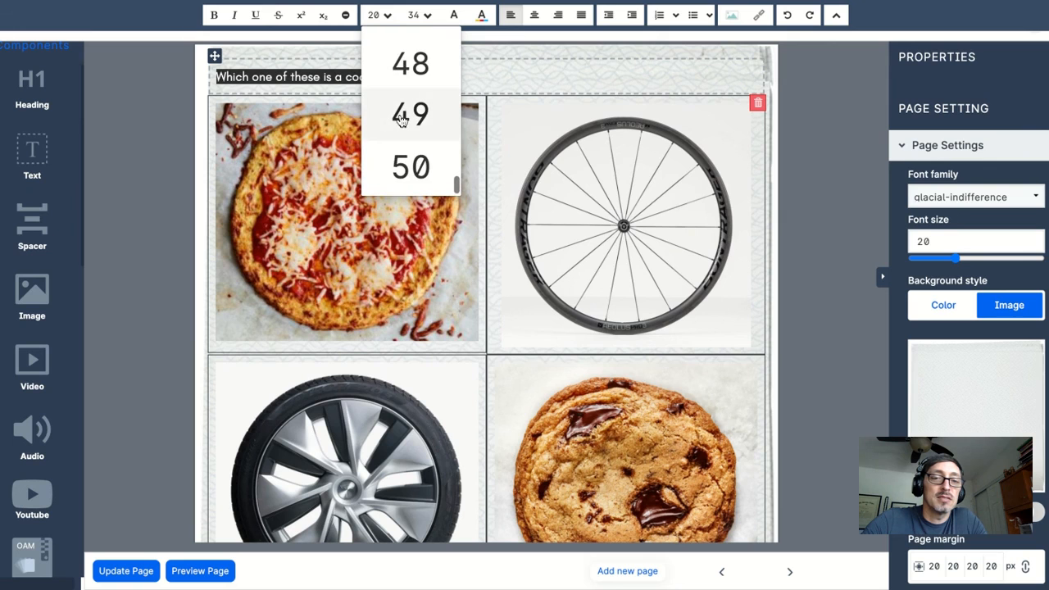
left_click(410, 166)
left_click(534, 15)
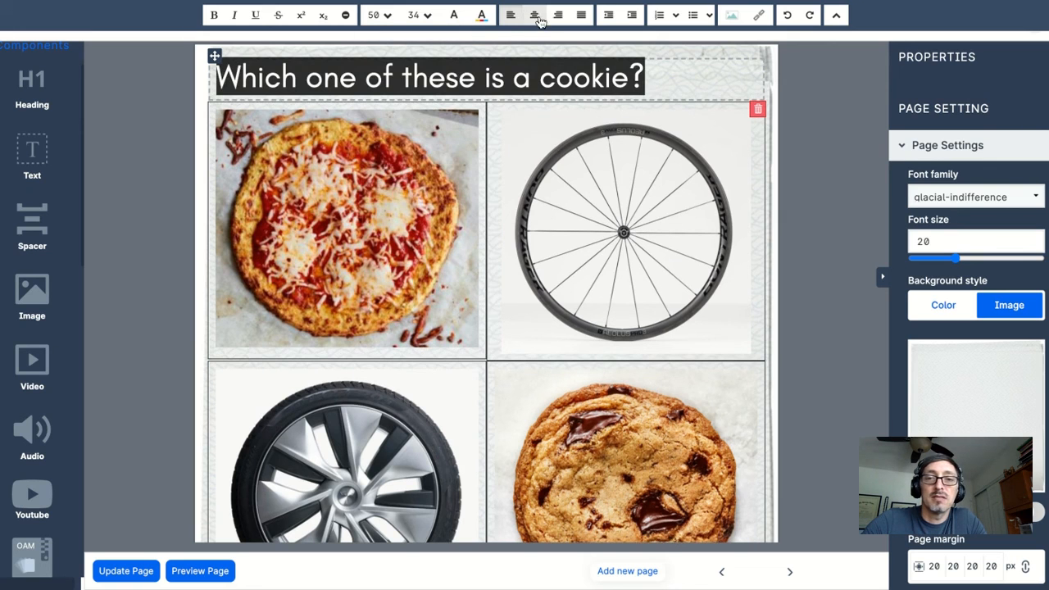
left_click(143, 182)
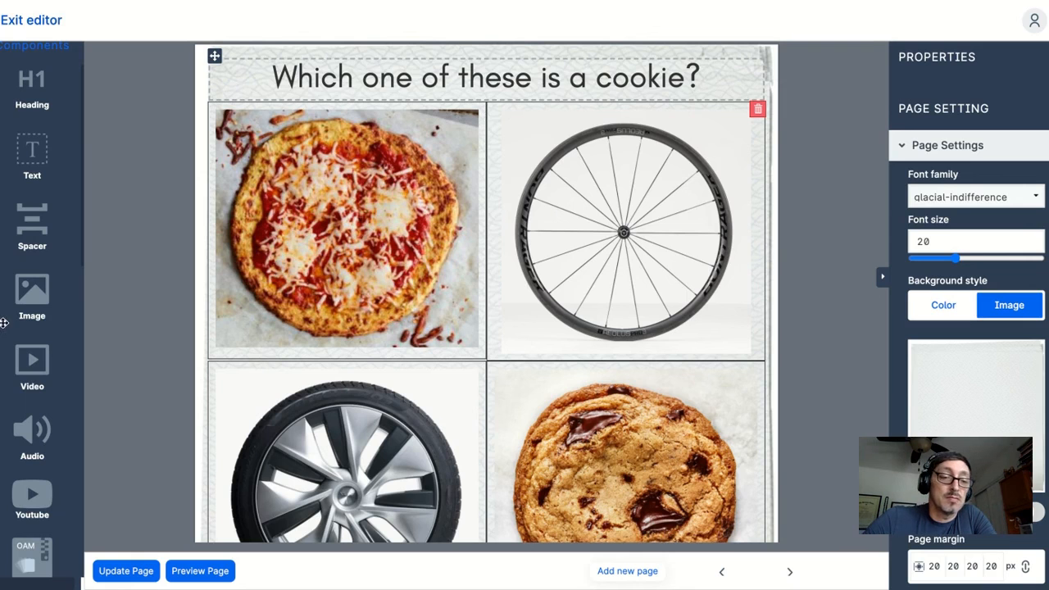
scroll(14, 312, "down", 6)
scroll(13, 305, "up", 6)
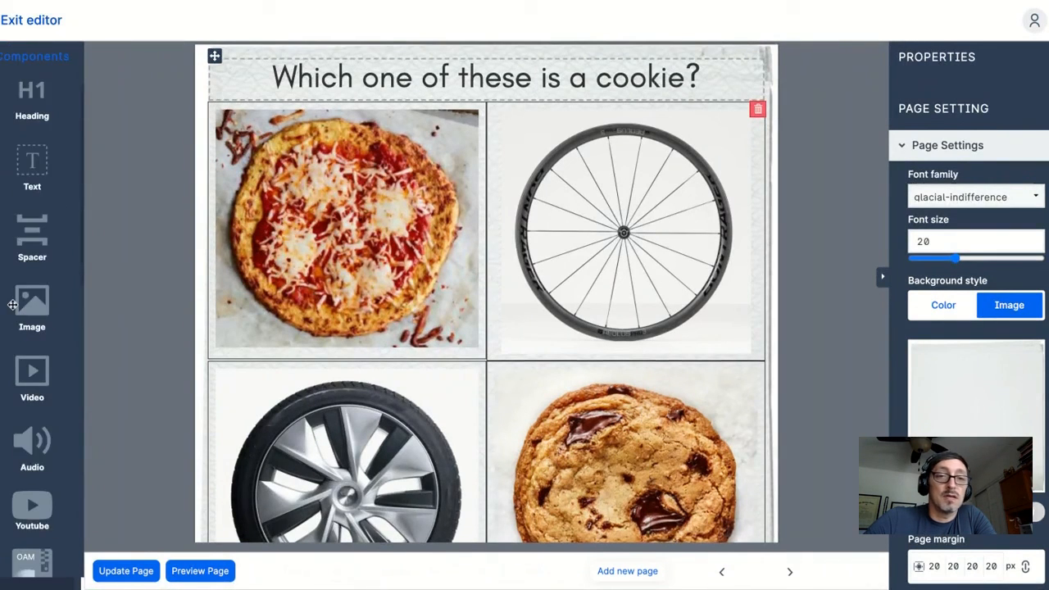